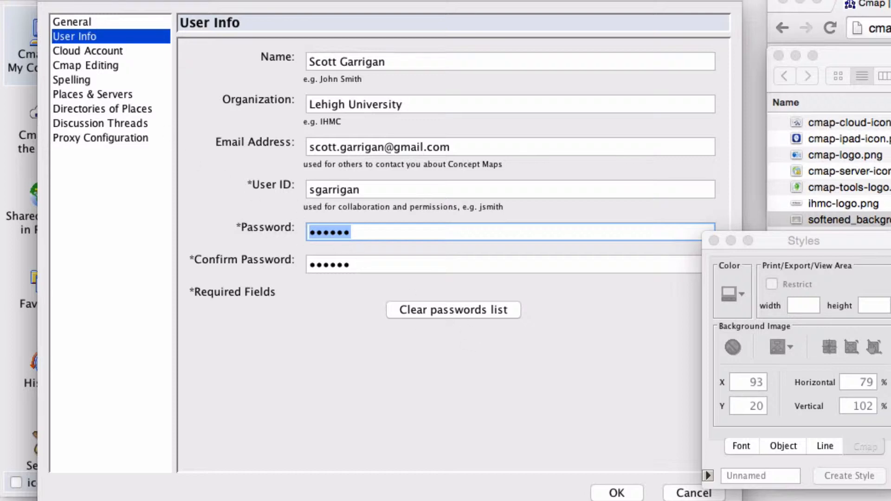
Close the preferences, then create a new blank concept map and enlarge its window slightly.
left_click(52, 0)
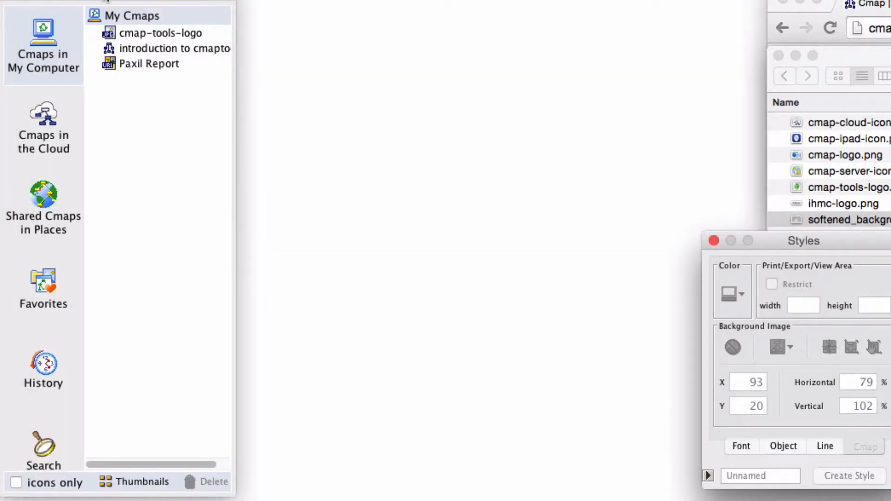
left_click(107, 0)
left_click(122, 0)
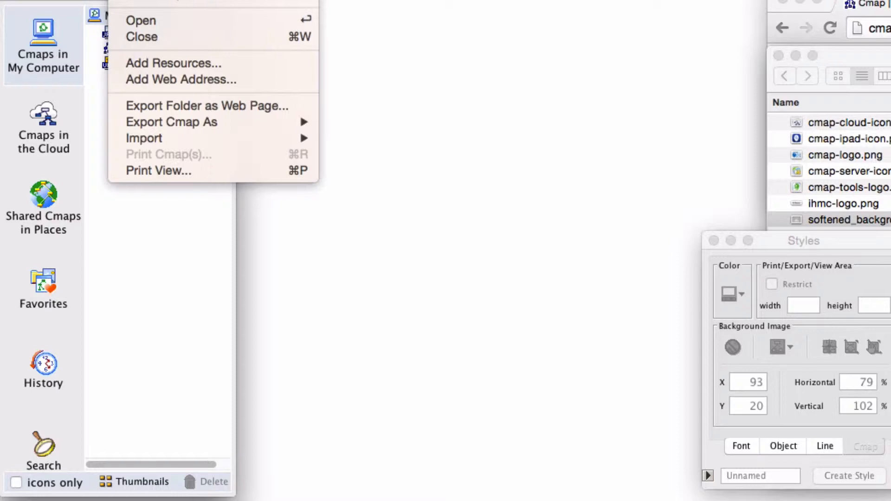
left_click(162, 0)
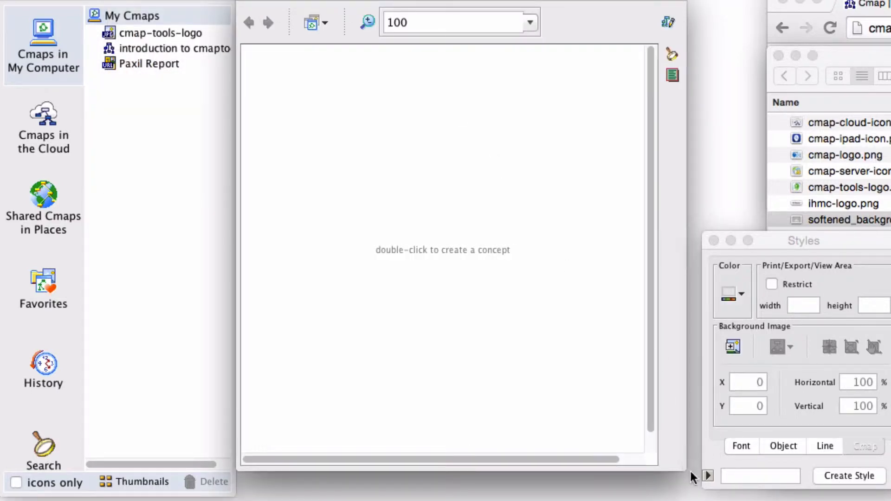
left_click_drag(685, 465, 703, 478)
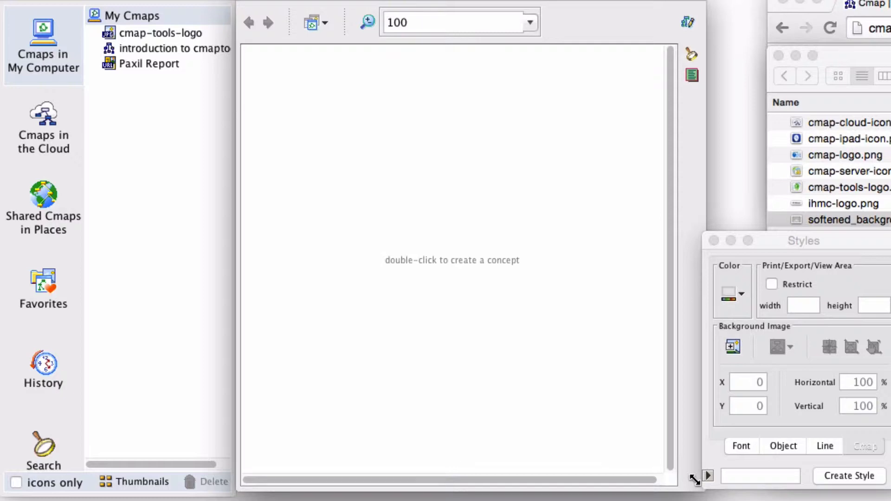
Add a concept labelled "Knowledge" in the upper middle of the blank map.
double_click(449, 191)
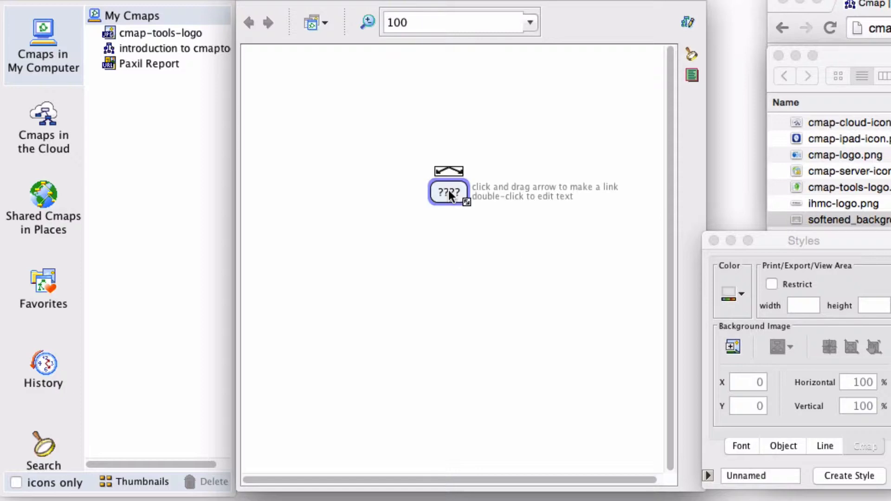
type("Know")
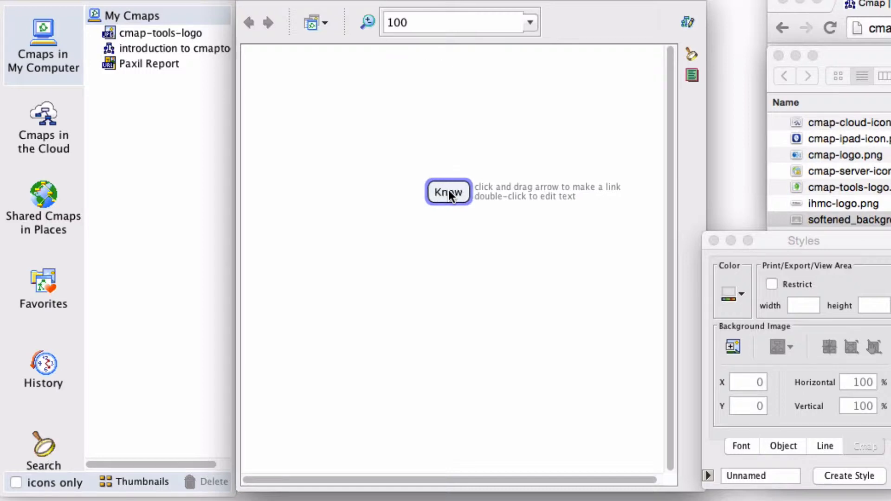
type("ledge")
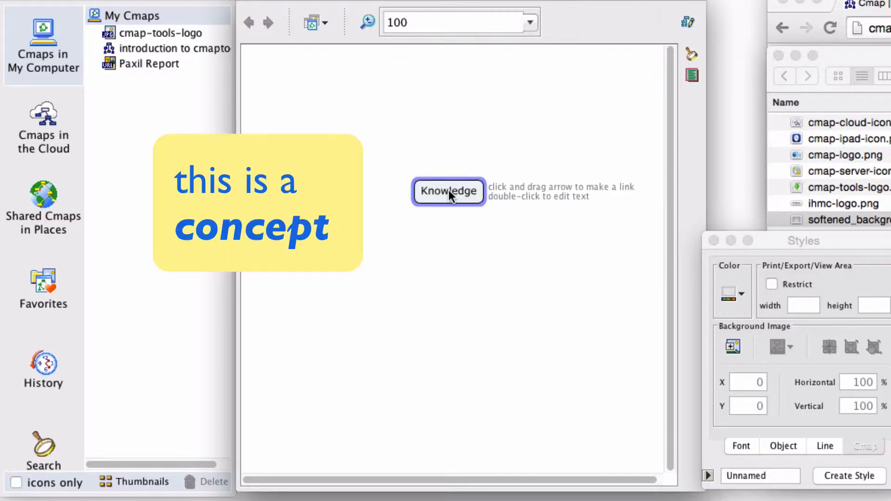
left_click(458, 233)
Link Knowledge upward to a new concept labelled "canonical" with the linking phrase "used to be".
left_click(453, 194)
left_click_drag(436, 172, 449, 100)
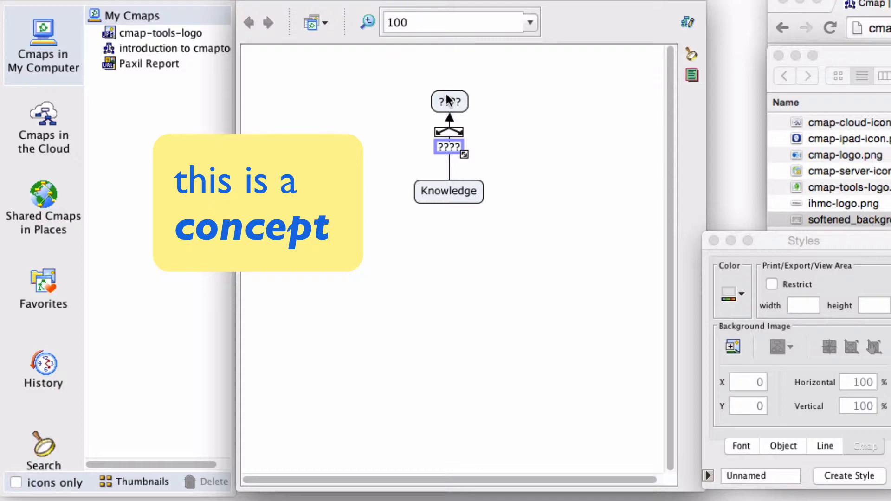
type("used")
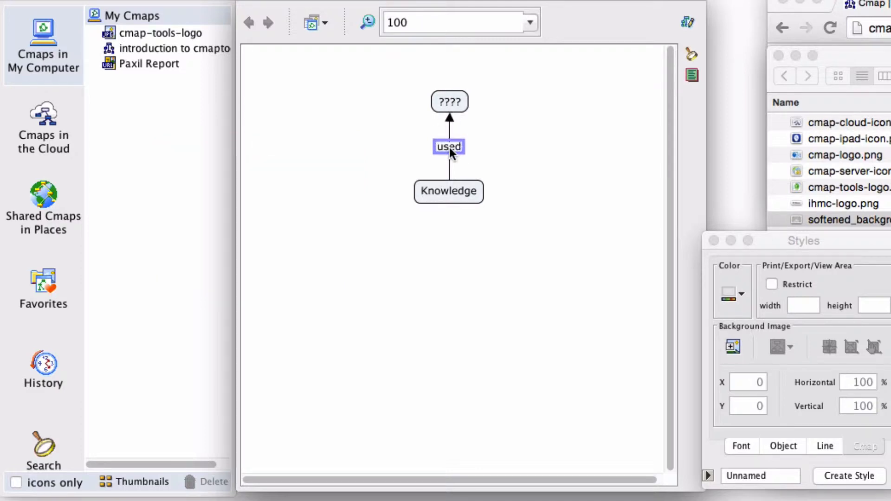
type(" ti o be")
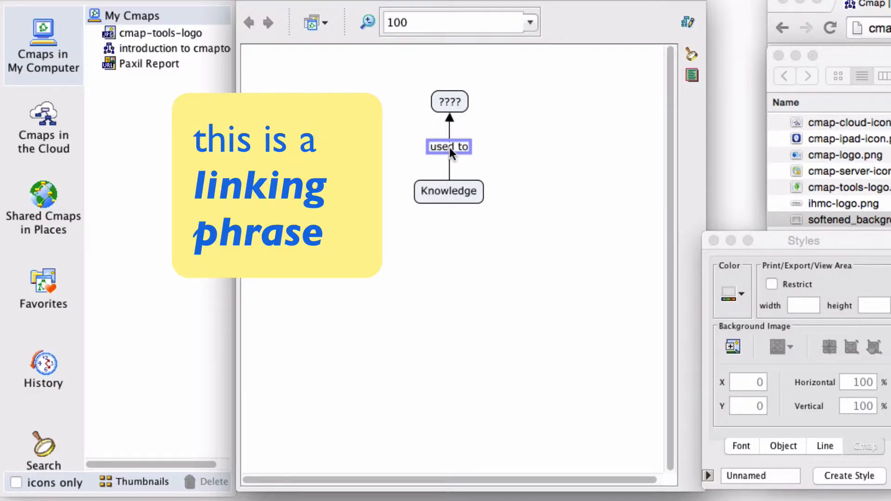
double_click(450, 102)
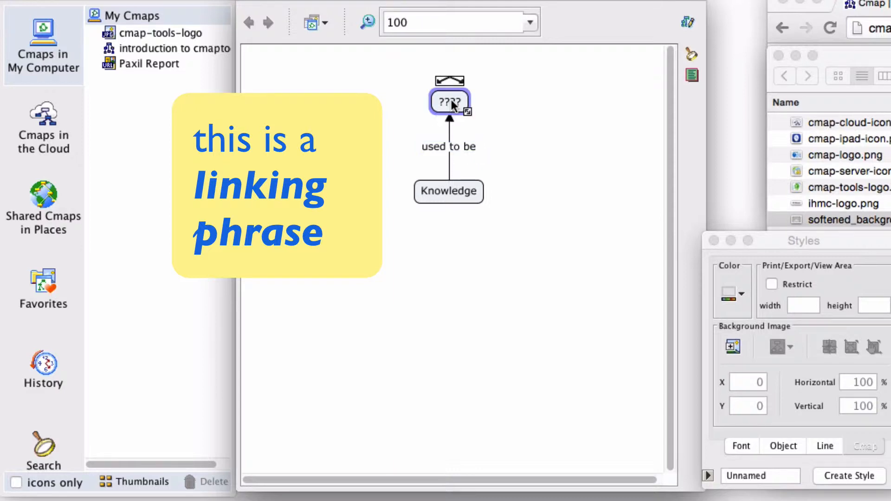
type("canonical")
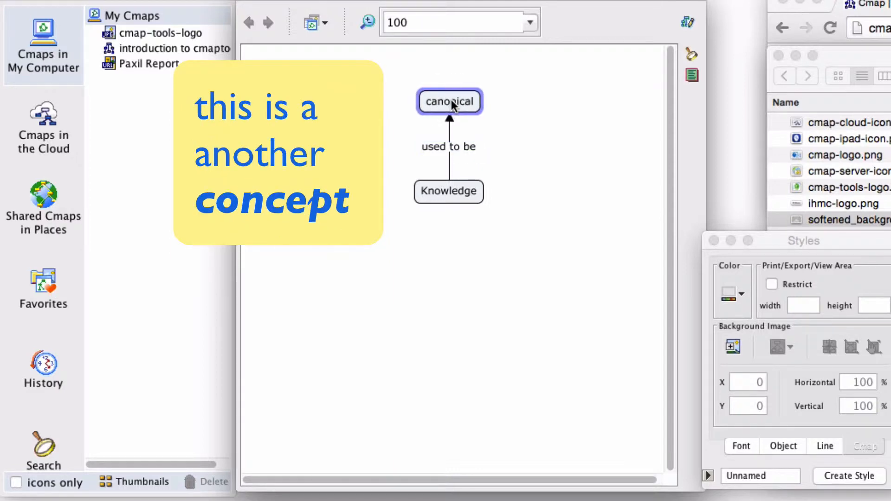
left_click(442, 264)
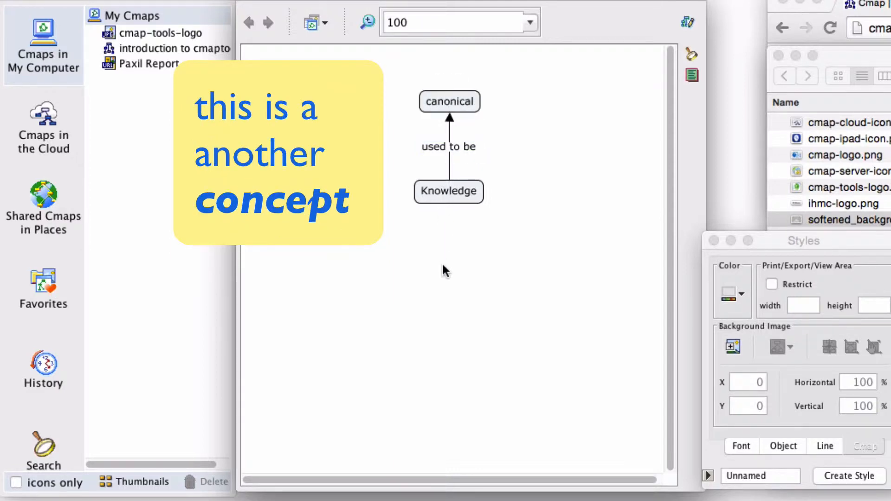
Link canonical to a new concept "experiment" at its upper left with the phrase "verified", and space both out further left.
right_click(421, 99)
left_click(433, 84)
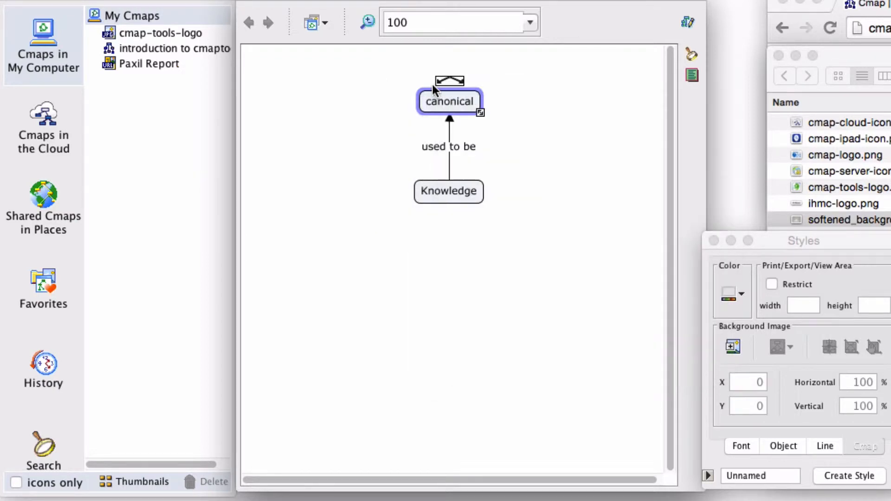
left_click_drag(441, 81, 334, 89)
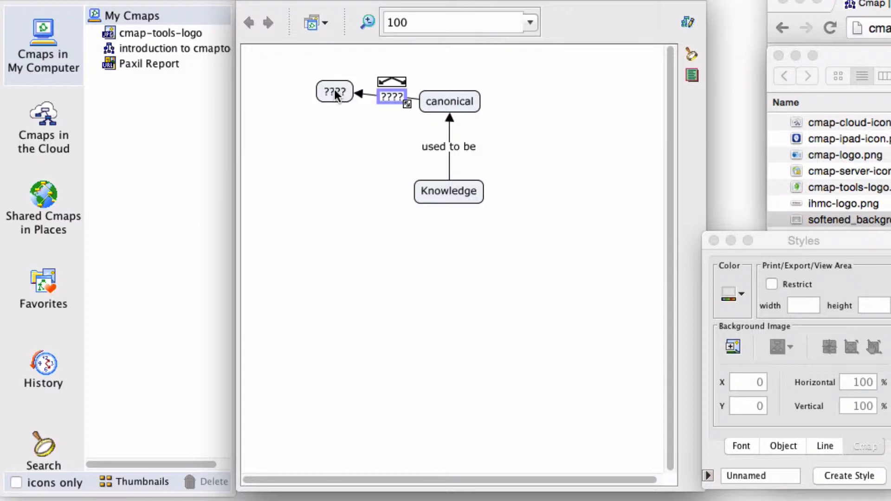
type("ever")
type("ified")
left_click(334, 92)
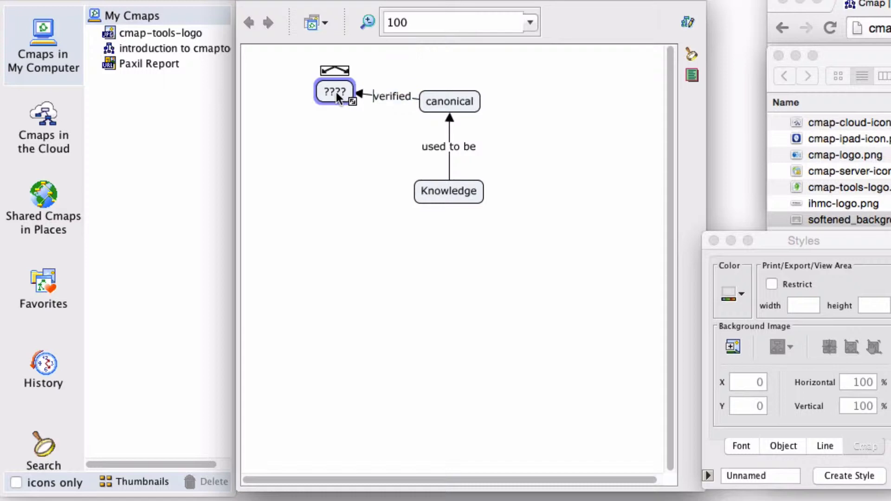
type("experiment")
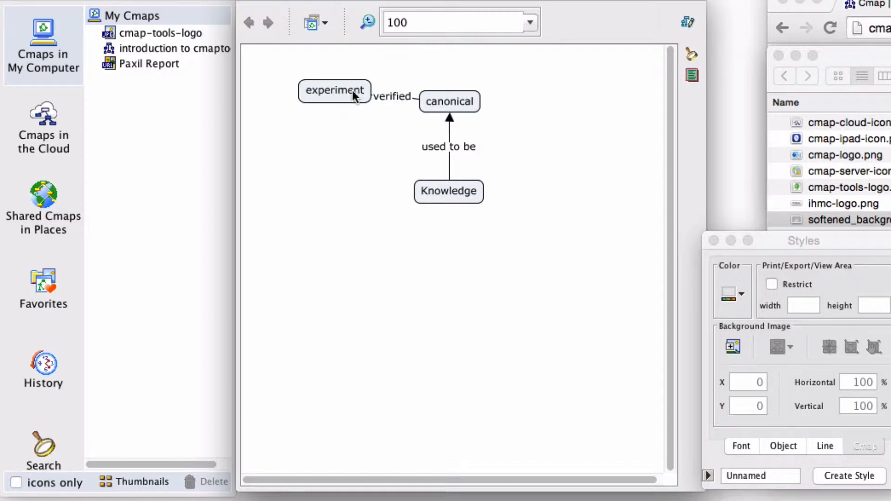
left_click_drag(339, 91, 317, 83)
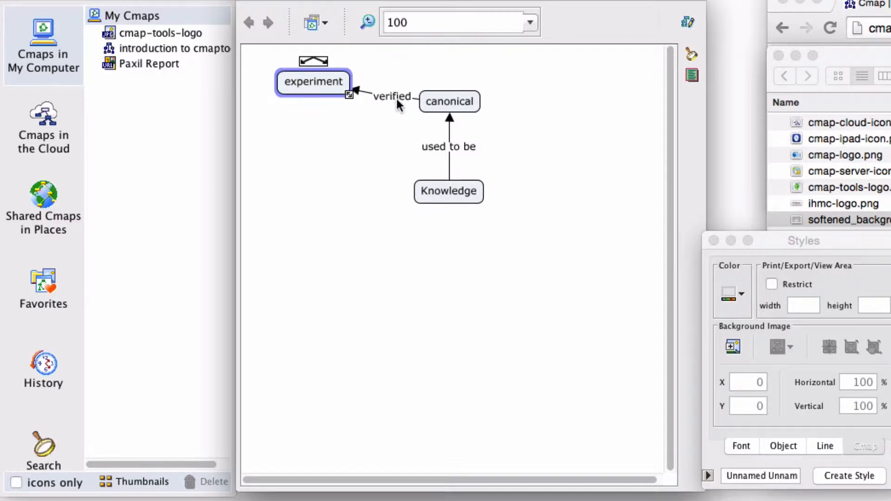
left_click_drag(394, 96, 390, 94)
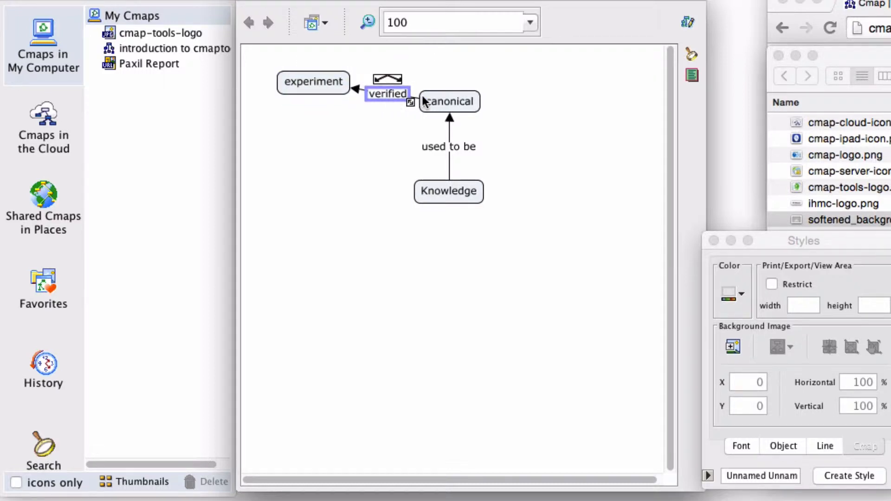
Draw a link from canonical to a new concept at its upper right, with the linking phrase "accepted by".
left_click(442, 98)
left_click_drag(450, 80, 583, 83)
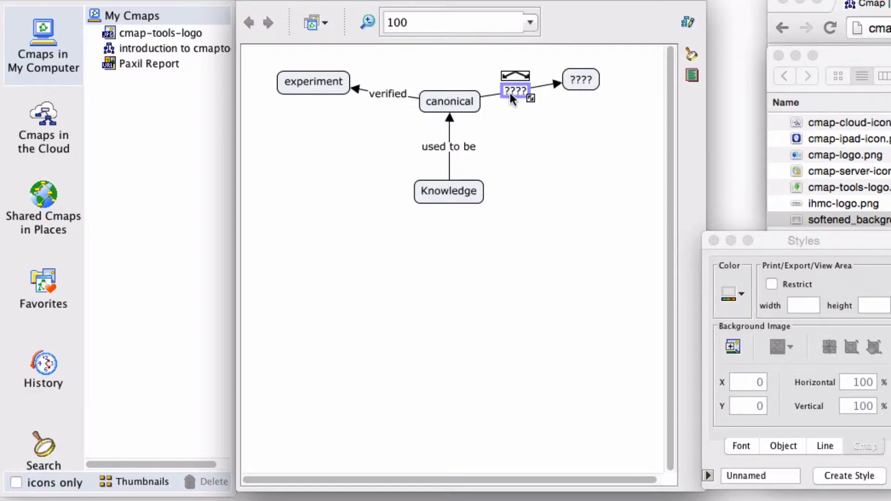
type("accep")
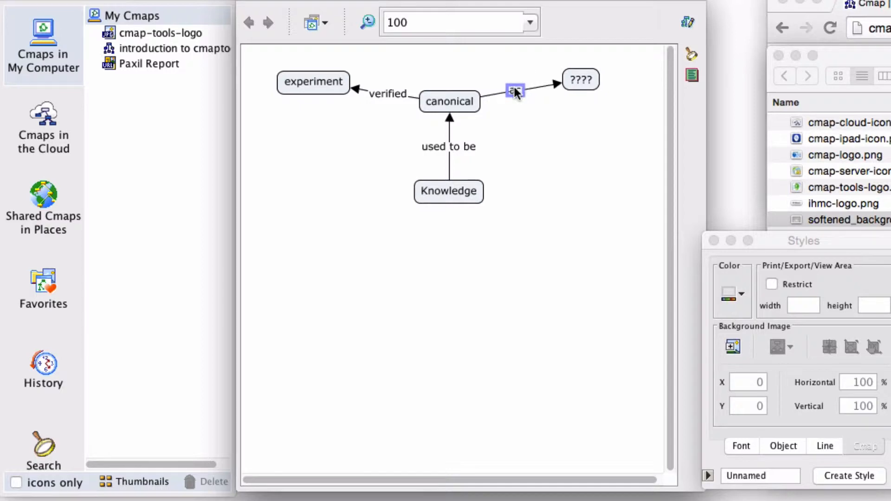
type("tedy b")
key("BackSpace")
key("BackSpace")
key("BackSpace")
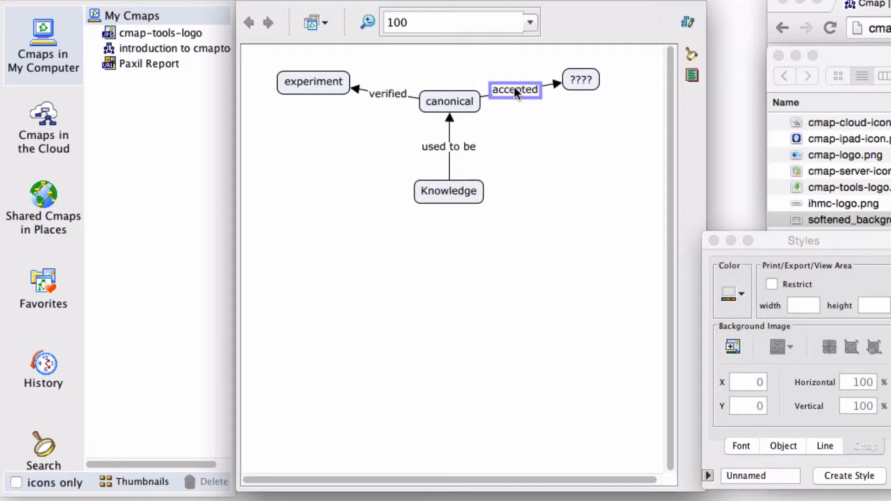
type("by")
Label the new upper-right concept "culture" and shift it and its "accepted by" phrase a little to the right.
left_click(578, 80)
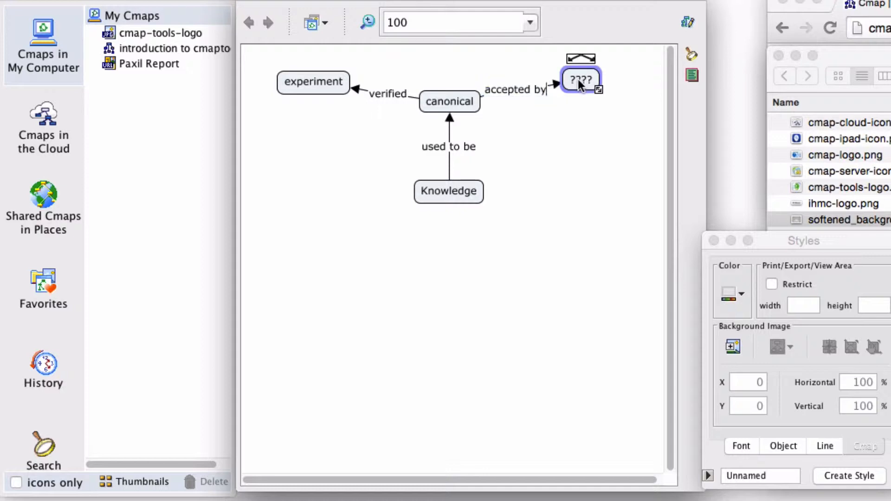
type("culture")
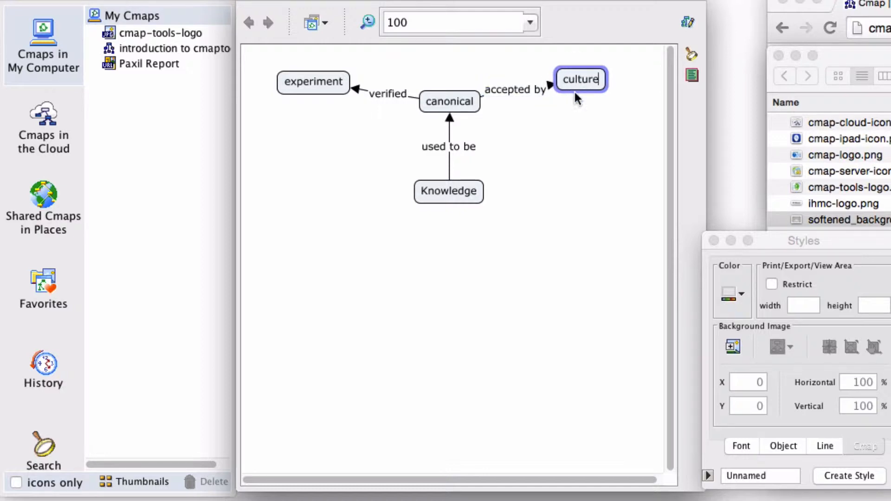
left_click(584, 104)
left_click_drag(587, 76, 625, 80)
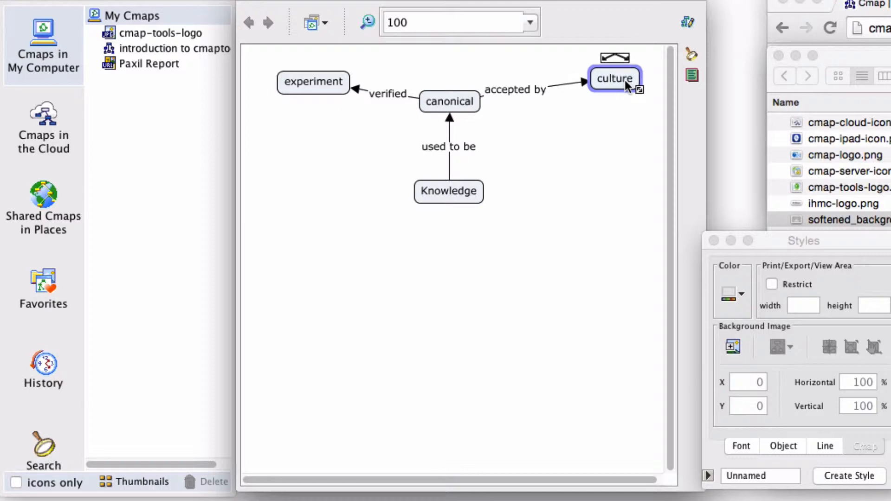
left_click_drag(519, 90, 524, 91)
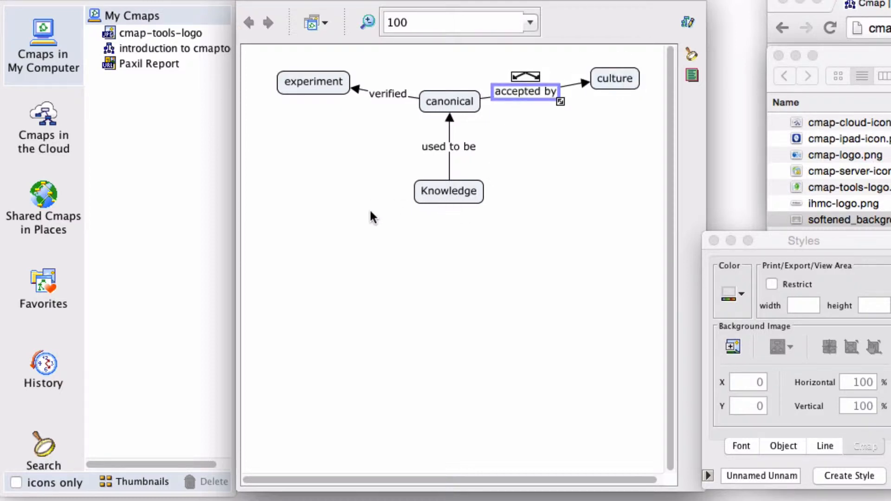
Select the whole "Knowledge used to be canonical" proposition, then select its concepts and linking phrase one by one.
left_click_drag(398, 215, 494, 112)
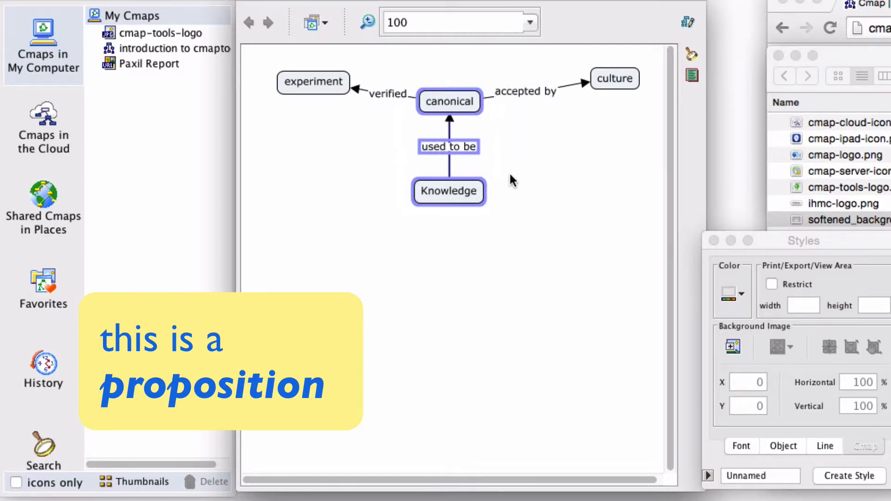
left_click(493, 215)
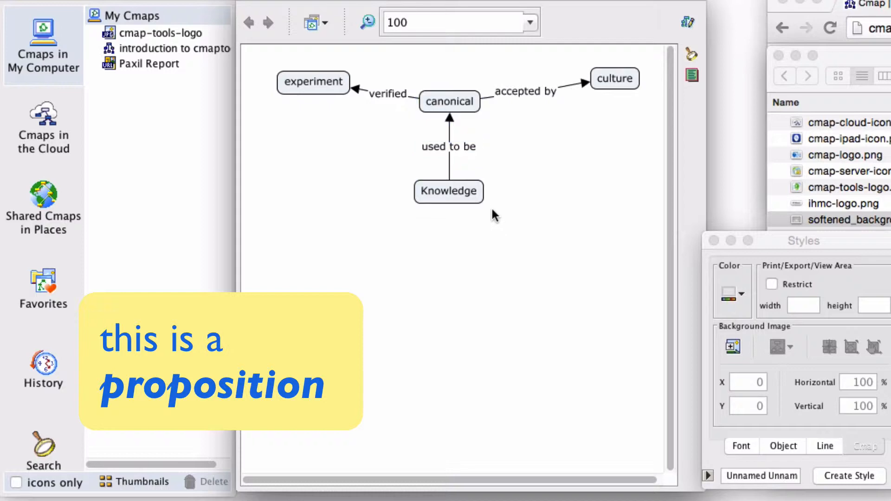
left_click(457, 200)
left_click(451, 146)
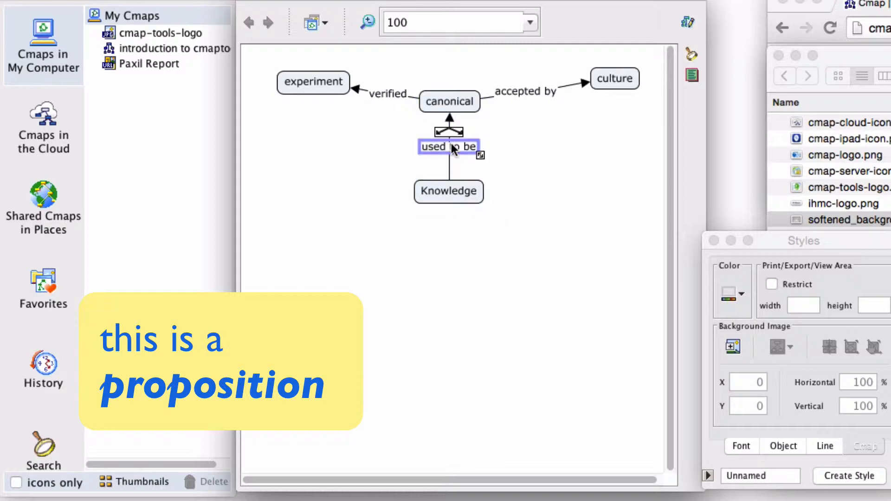
left_click(452, 99)
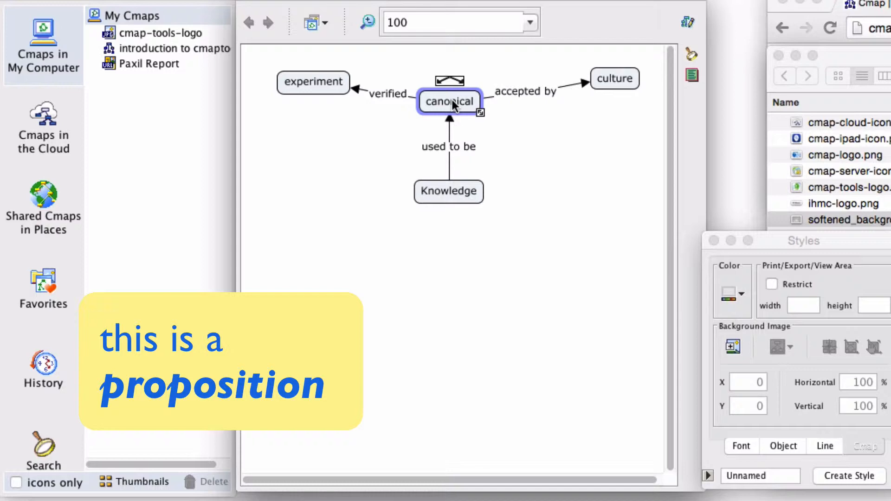
right_click(515, 160)
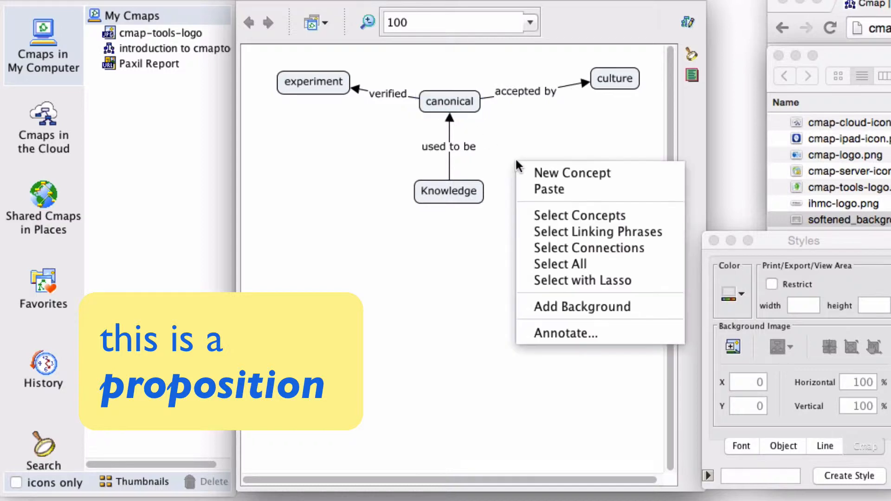
left_click(398, 255)
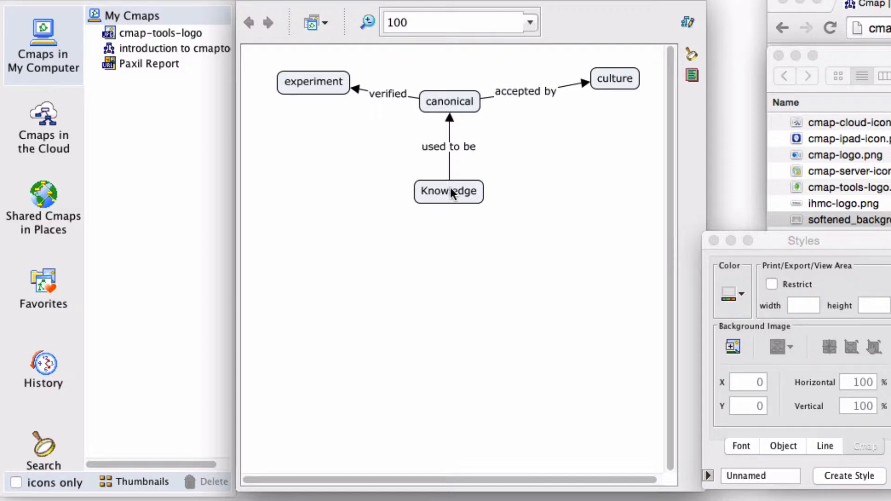
Move the Knowledge concept slightly up, closer to the "used to be" phrase and centred beneath it.
left_click_drag(450, 185, 436, 143)
right_click(458, 175)
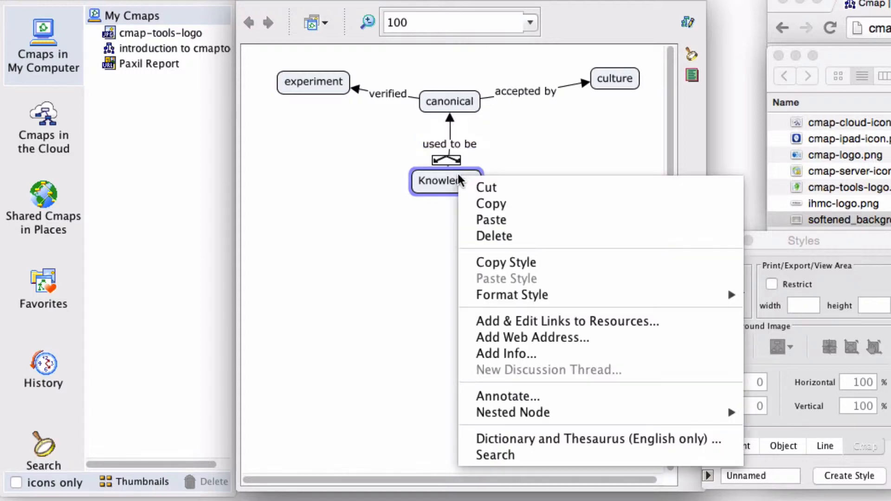
right_click(424, 182)
left_click(425, 172)
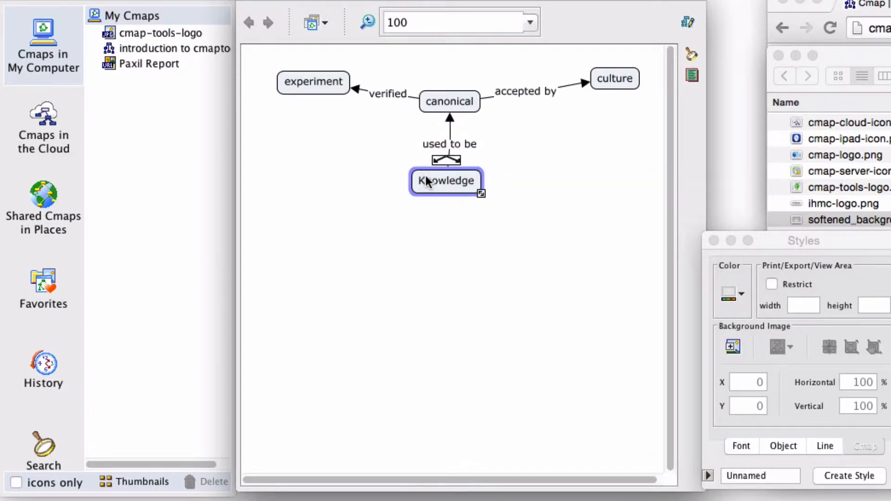
left_click_drag(425, 175, 437, 179)
Draw a link from Knowledge to a new concept directly below it, with the linking phrase "ongoing".
left_click(370, 184)
left_click_drag(409, 222, 451, 267)
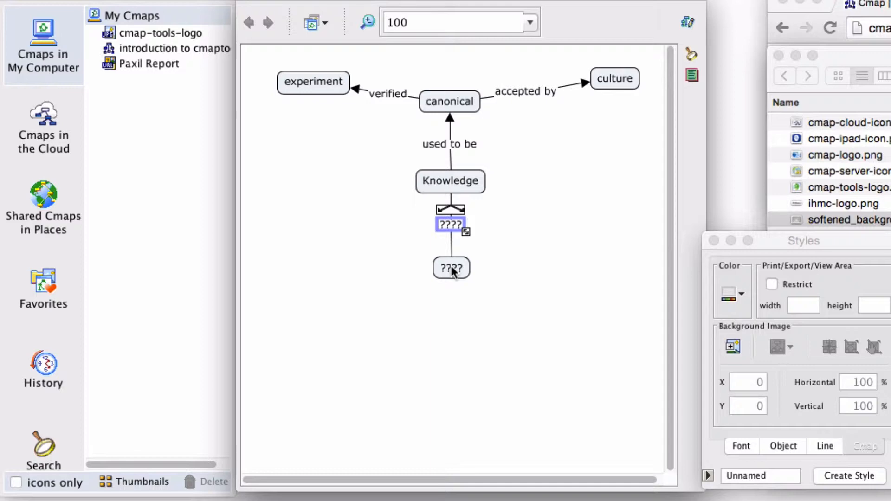
type("ongoing")
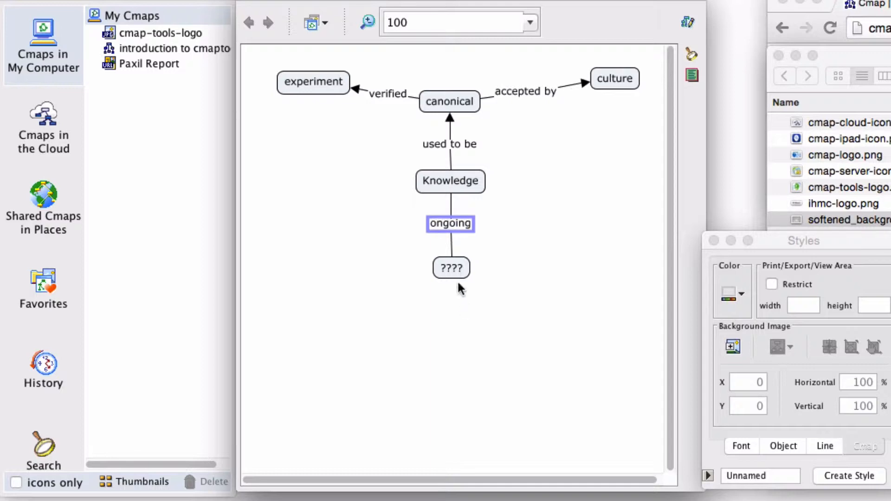
Label the new concept below "ongoing" as "developing knowledge", with each word on its own line.
left_click(451, 269)
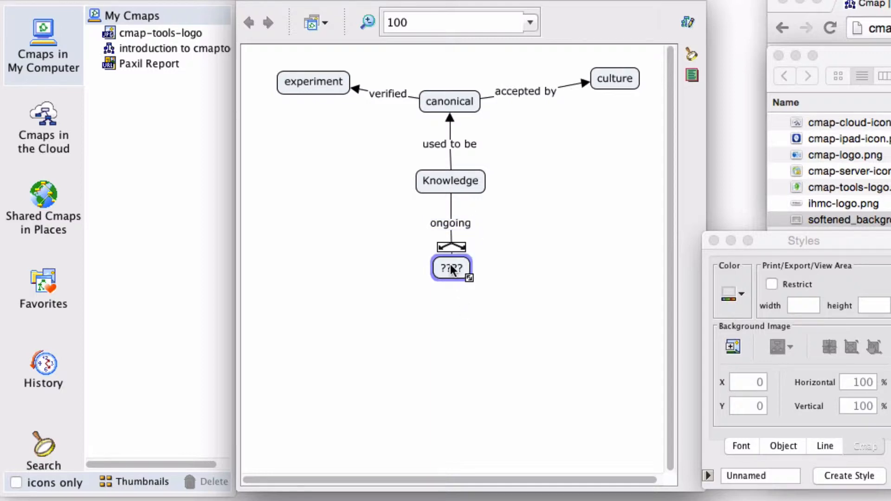
type("developing kno")
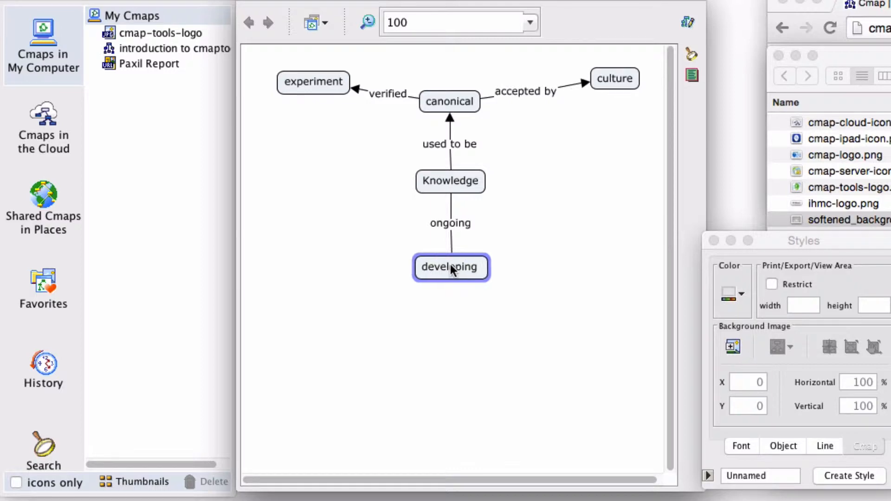
key("BackSpace")
key("BackSpace")
key("BackSpace")
key("BackSpace")
key("Return")
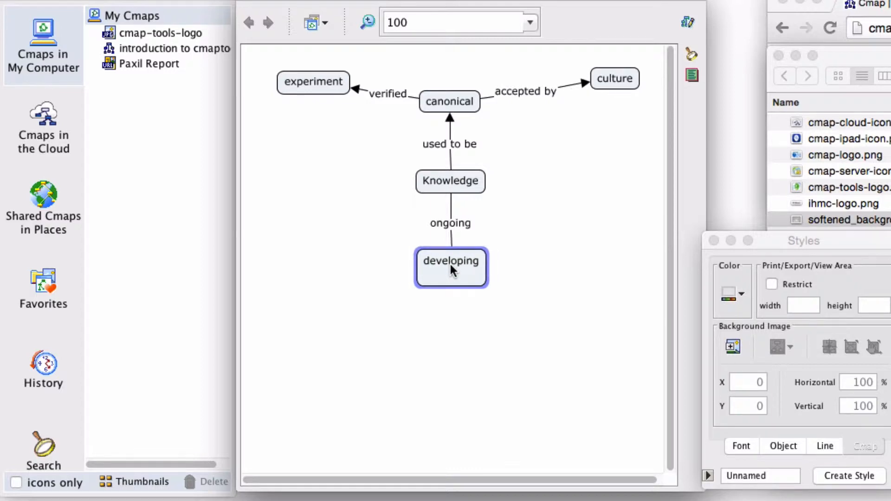
type("knowledge")
Link Knowledge to a new concept at its lower left labelled "partial", with the linking phrase "incomplete".
left_click(453, 182)
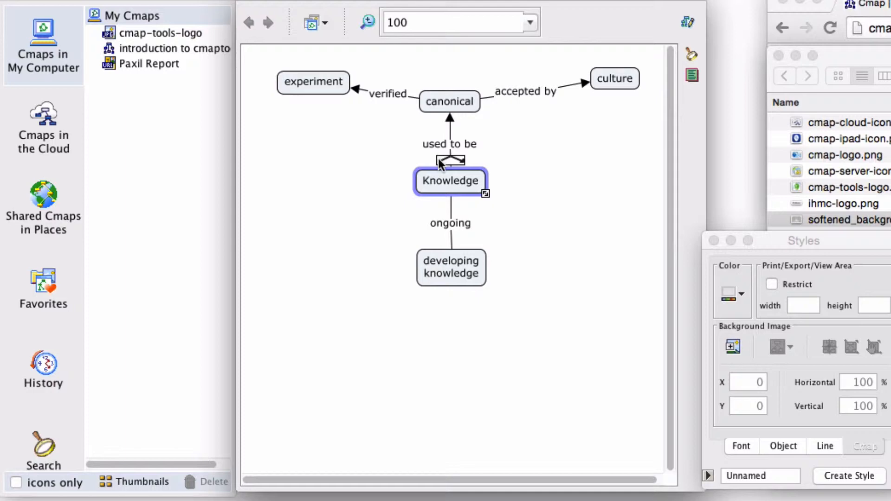
left_click_drag(439, 159, 327, 249)
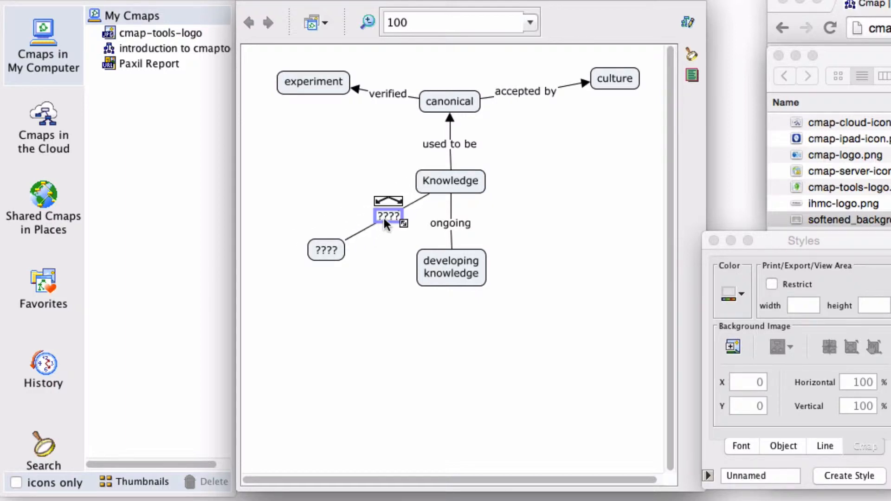
type("incomplete")
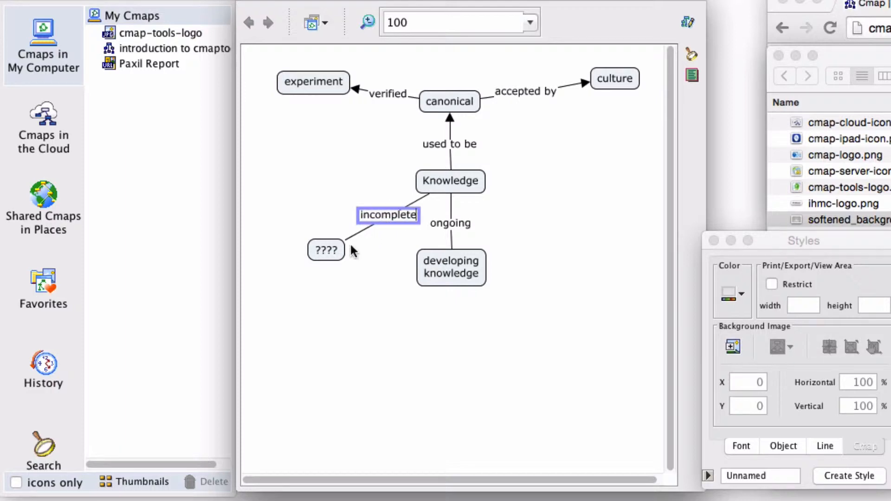
double_click(320, 251)
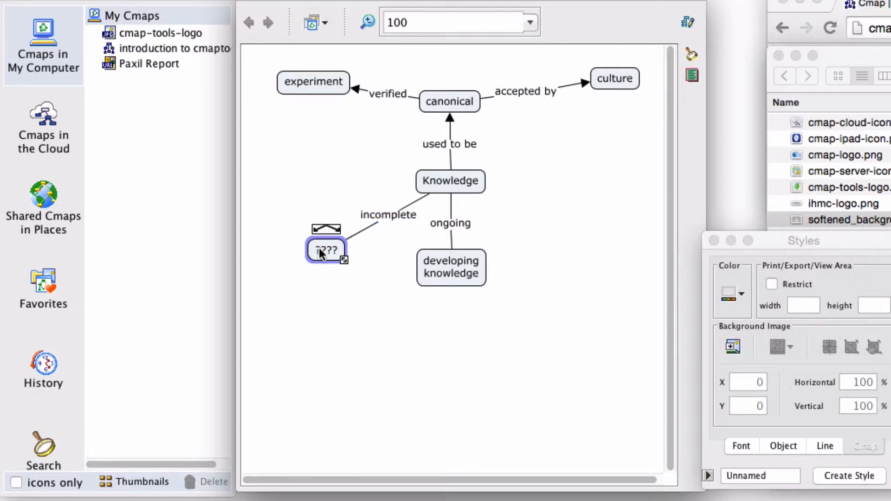
type("partial")
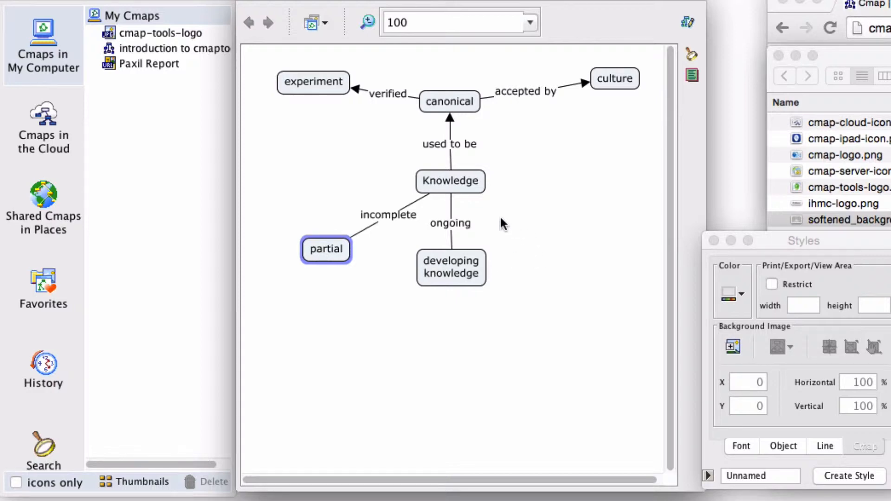
Draw a link from Knowledge to a new concept at its lower right, with the linking phrase "socially constructed".
left_click(456, 184)
left_click_drag(459, 159, 586, 251)
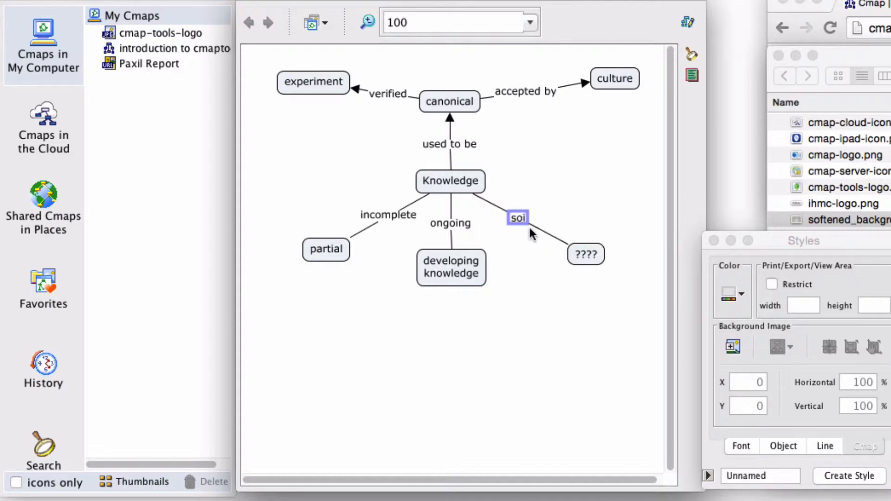
type("socially constructed")
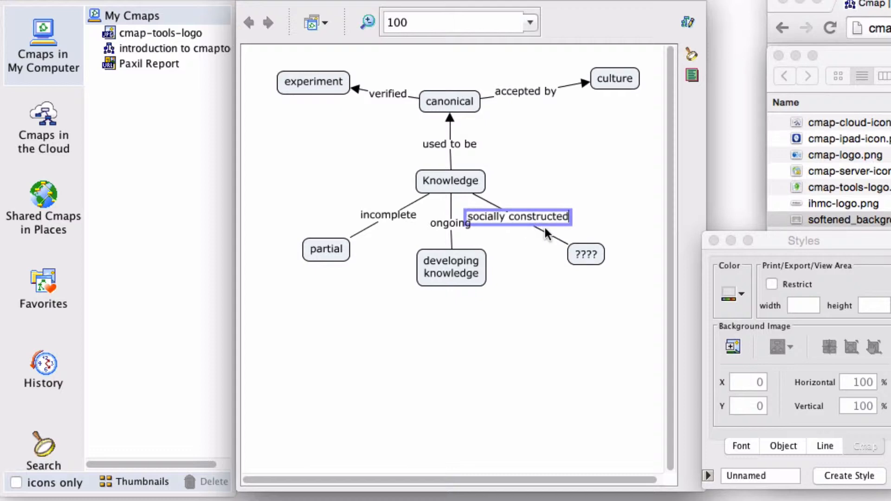
Label the new lower-right concept "shared reasoning", with each word on its own line.
left_click(593, 254)
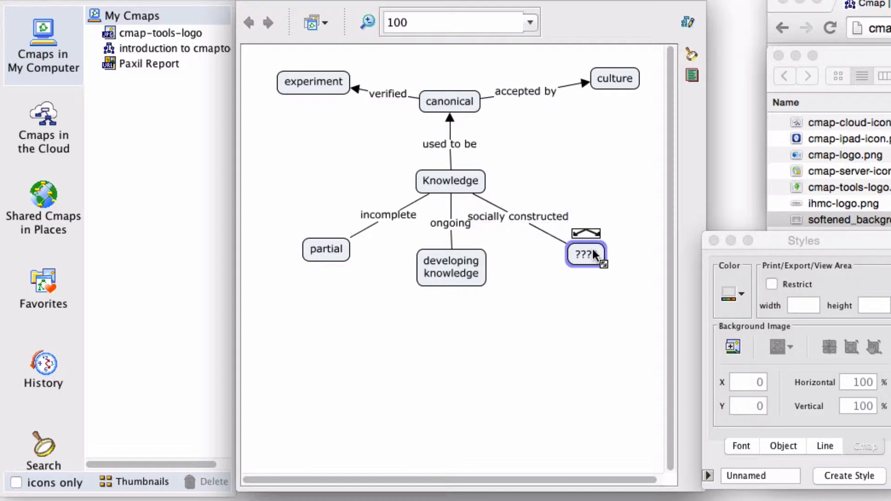
type("shared")
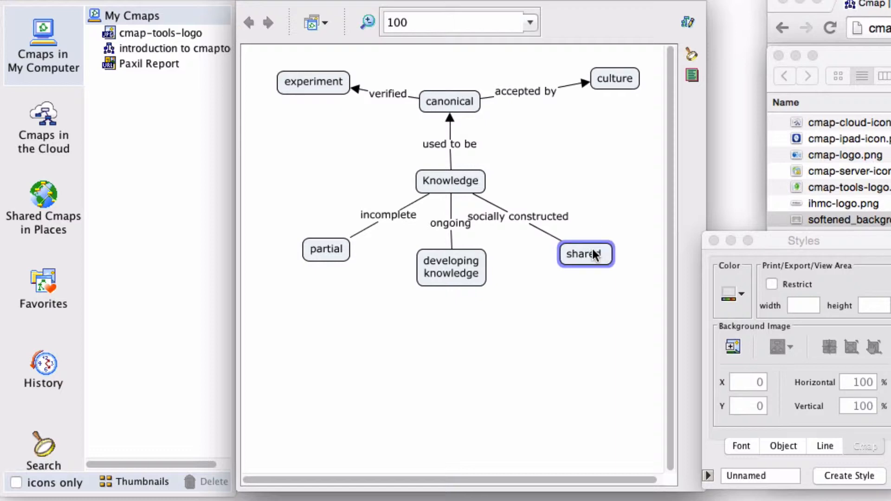
key("Return")
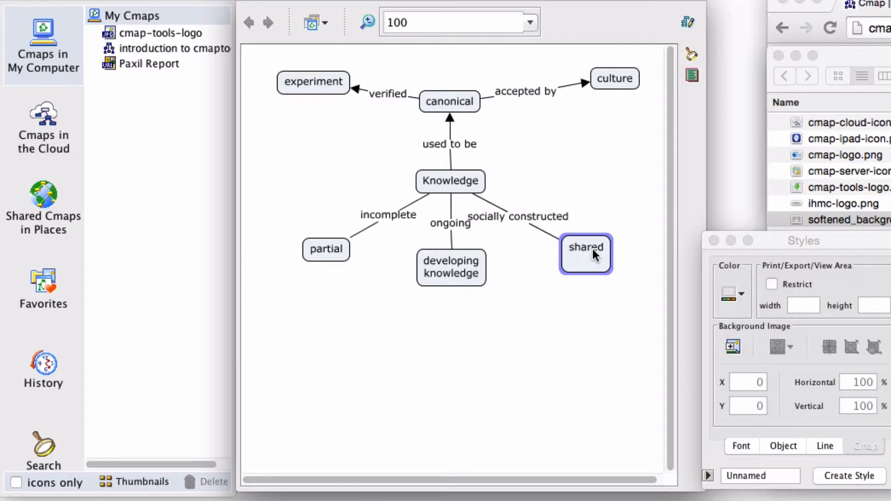
type("reasoning")
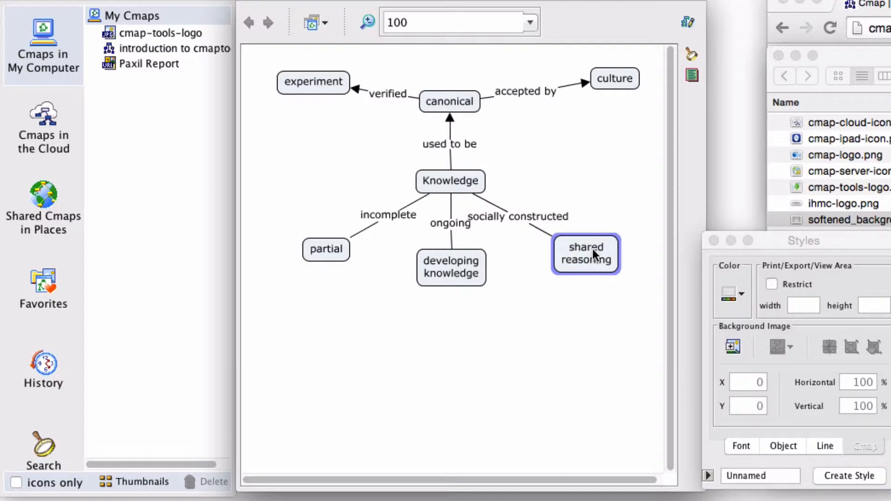
Move the shared reasoning concept slightly down and shift the "socially constructed" phrase right, clear of "ongoing".
right_click(578, 291)
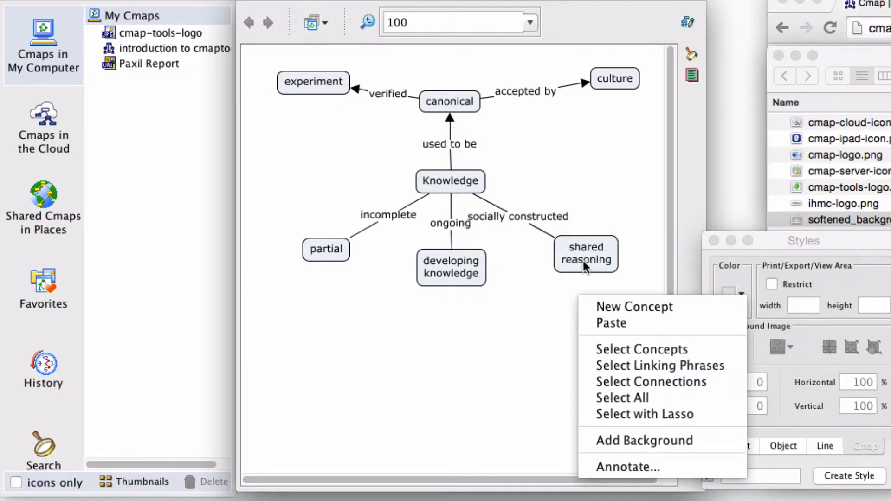
mouse_move(583, 261)
left_mouse_down()
mouse_move(570, 283)
mouse_move(581, 277)
left_mouse_up()
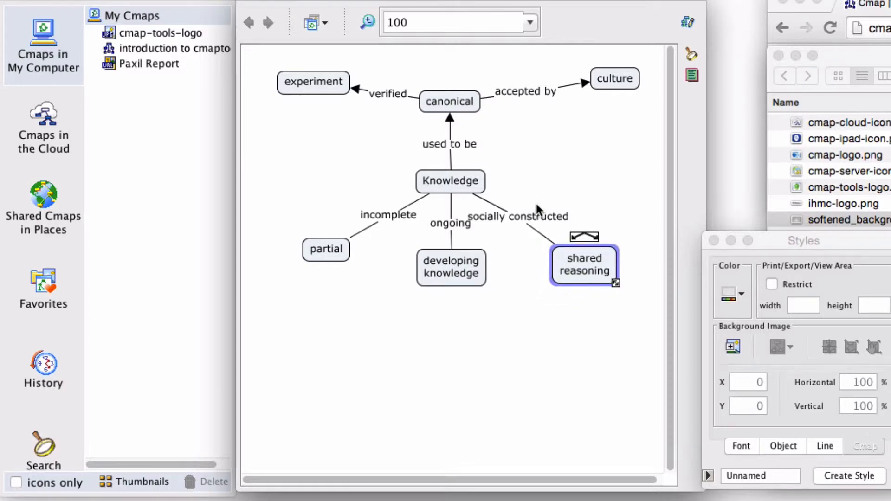
left_click_drag(537, 216, 560, 213)
left_click_drag(559, 211, 559, 212)
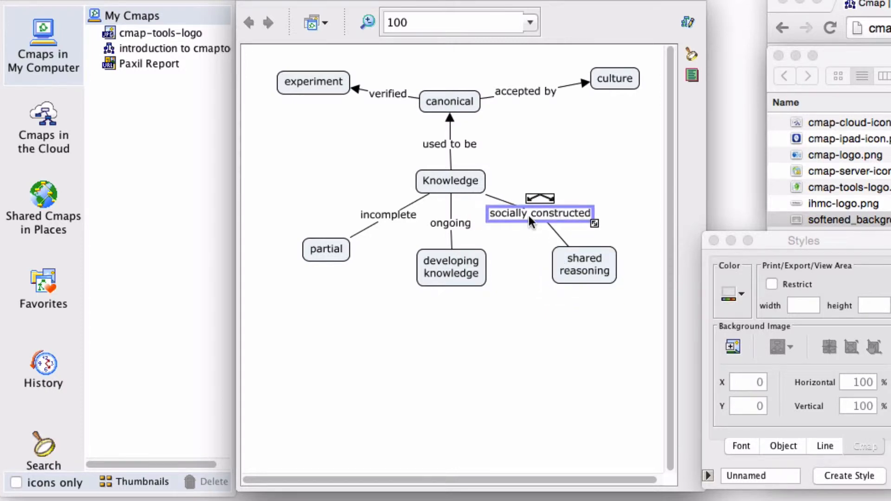
left_click(392, 263)
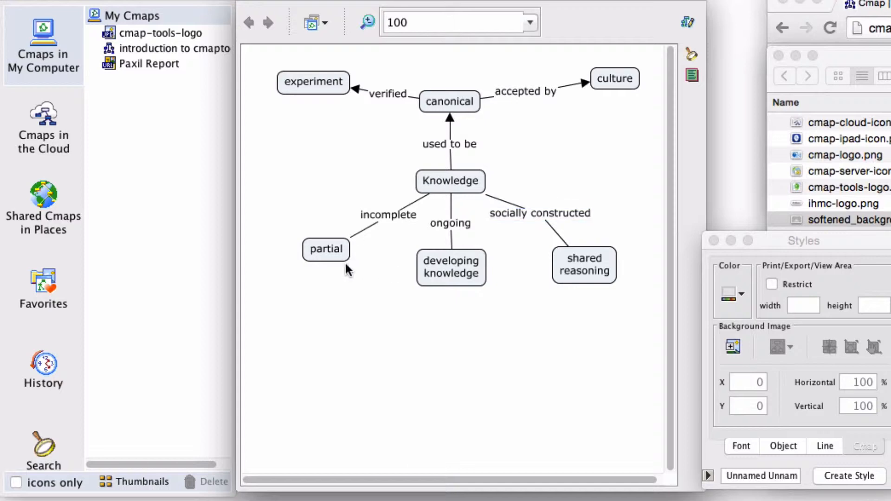
right_click(321, 255)
right_click(294, 249)
left_click(324, 208)
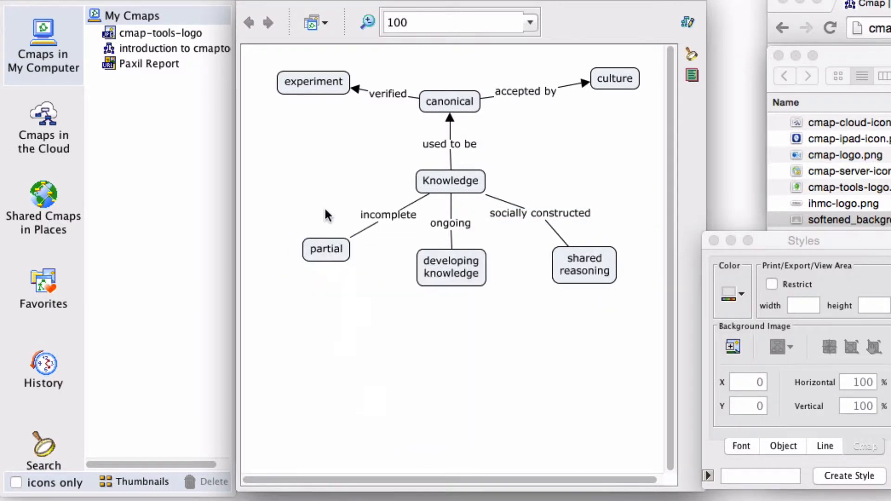
Draw a link from partial to a new concept below developing knowledge, with the linking phrase "helped through".
left_click(325, 253)
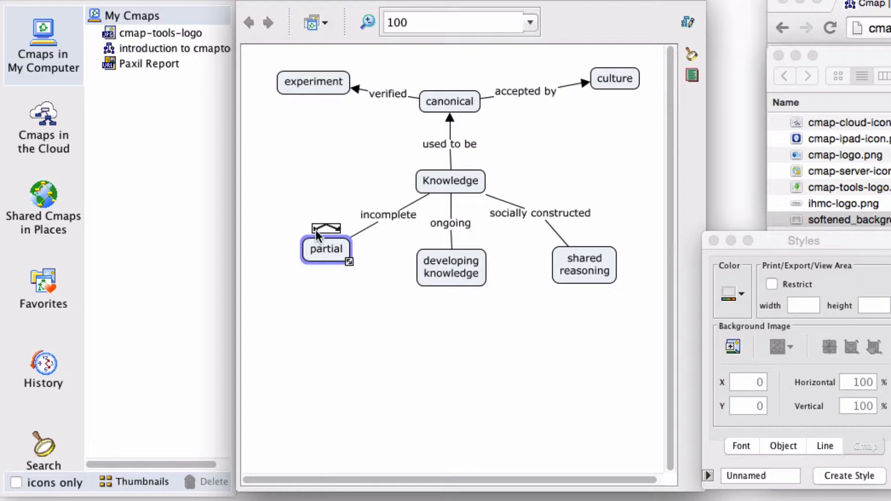
left_click_drag(315, 230, 319, 237)
left_click_drag(394, 325, 451, 351)
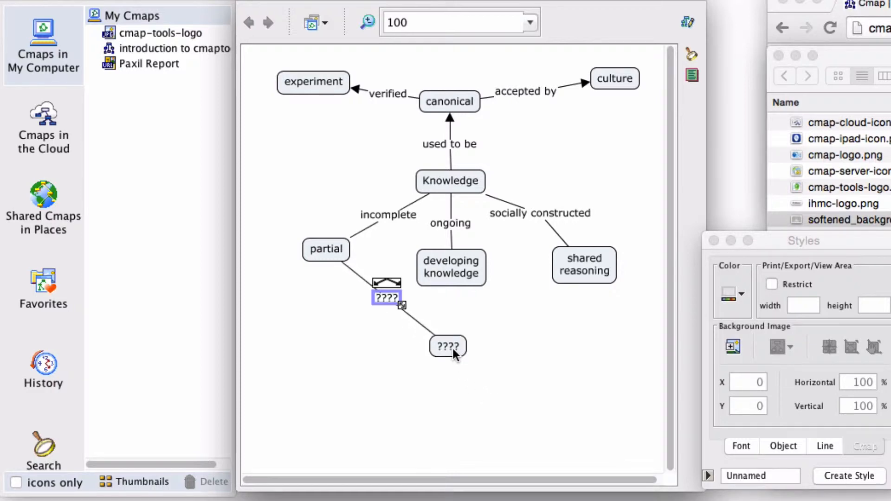
type("helped by")
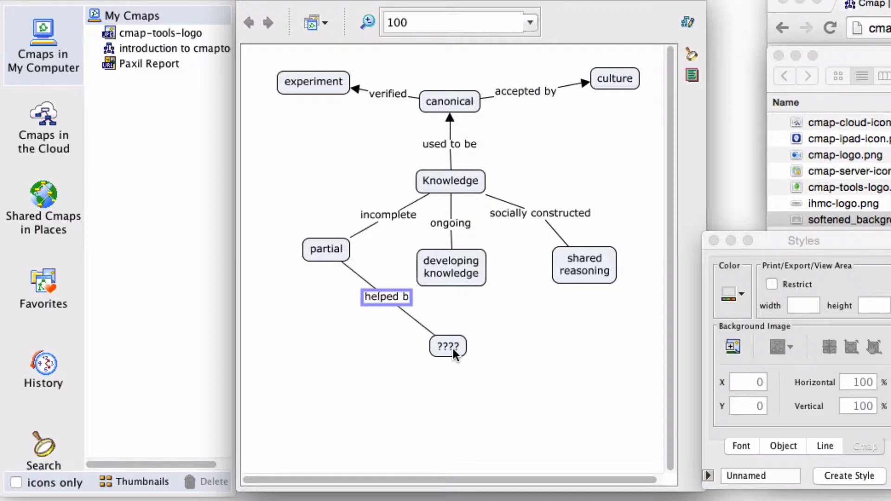
key("BackSpace")
key("BackSpace")
key("BackSpace")
type("thro")
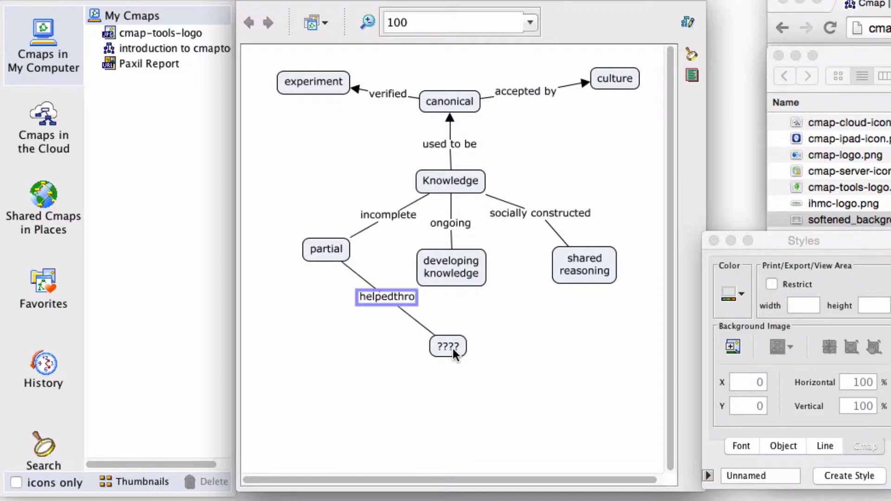
key("BackSpace")
key("BackSpace")
key("BackSpace")
type("through")
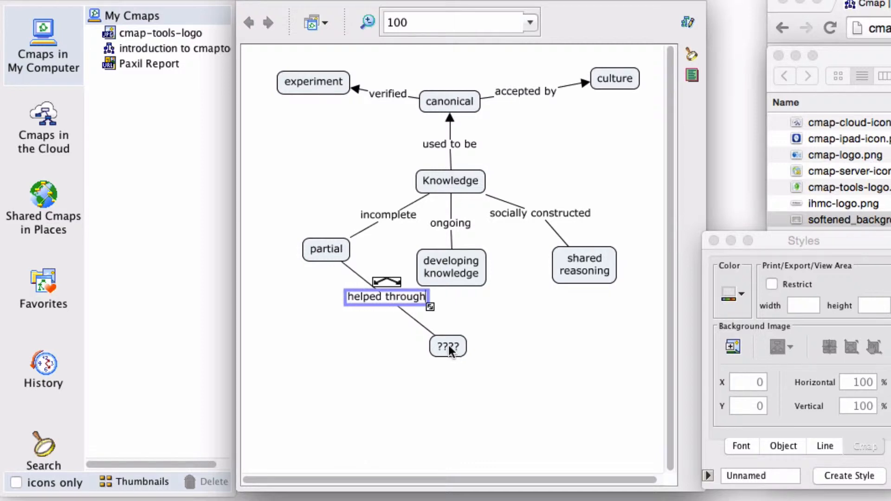
Label the new concept at the end of the "helped through" link "concept mapping tools".
left_click(449, 346)
type("co")
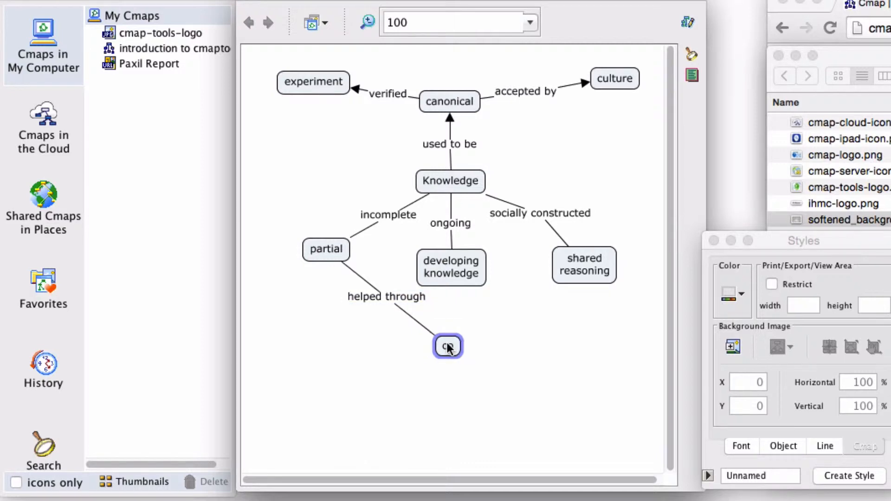
type("ncept mapp")
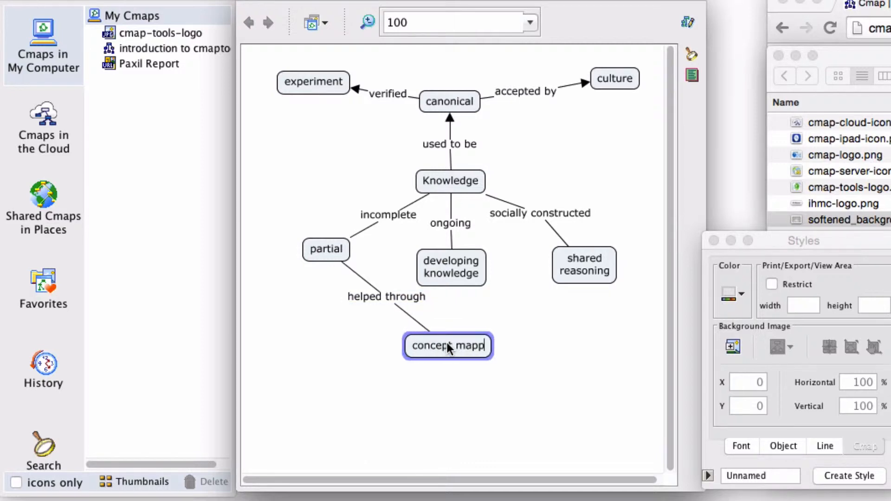
type("ing tools")
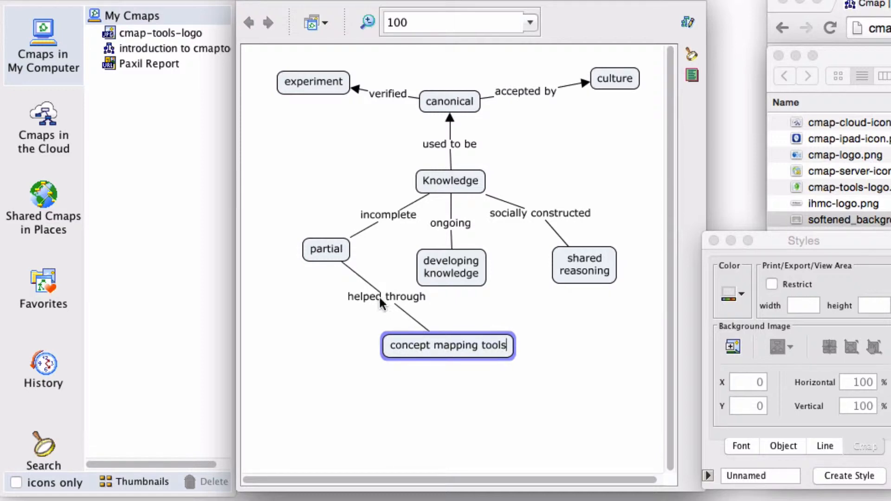
Centre the "helped through" phrase above concept mapping tools, and move that concept slightly down to leave a gap.
left_click_drag(379, 297, 444, 319)
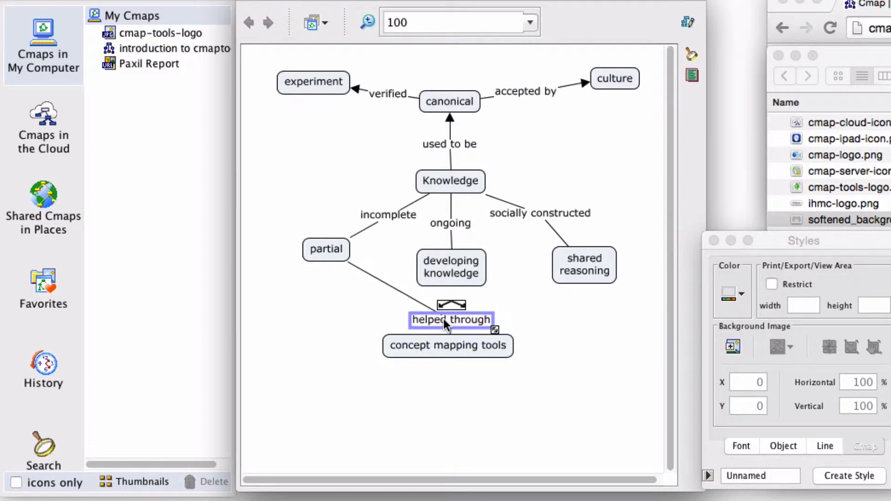
right_click(447, 348)
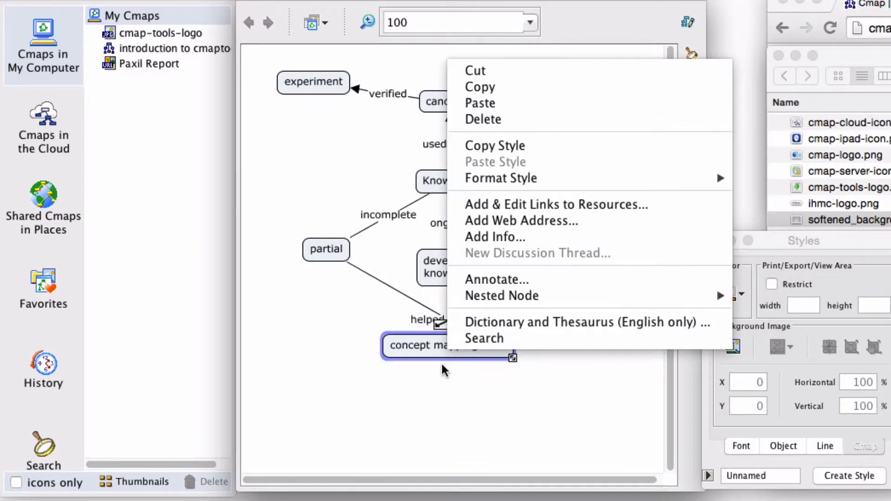
left_click(427, 346)
left_click_drag(427, 347, 441, 356)
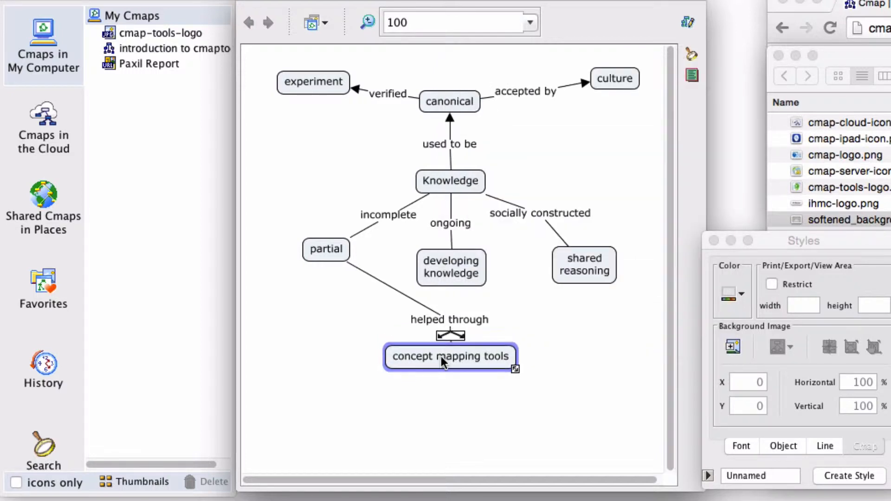
Connect the developing knowledge and shared reasoning concepts to the existing "helped through" linking phrase.
left_click(456, 263)
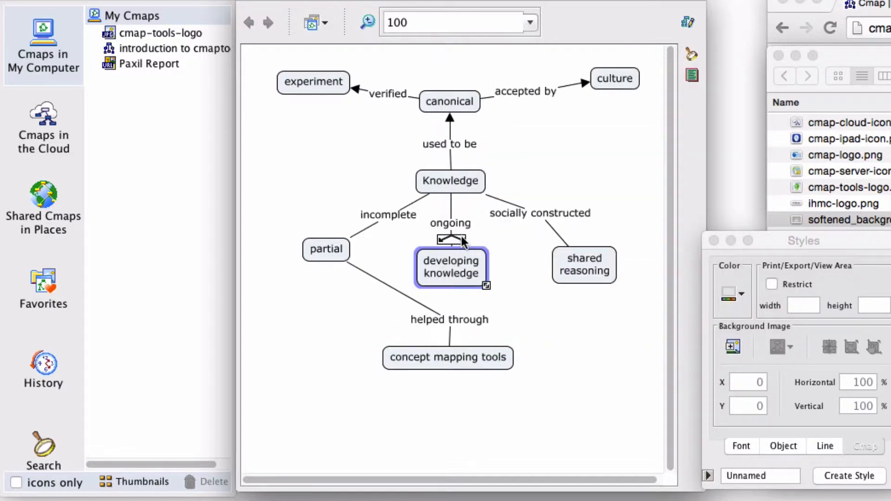
left_click_drag(462, 239, 449, 319)
left_click(590, 269)
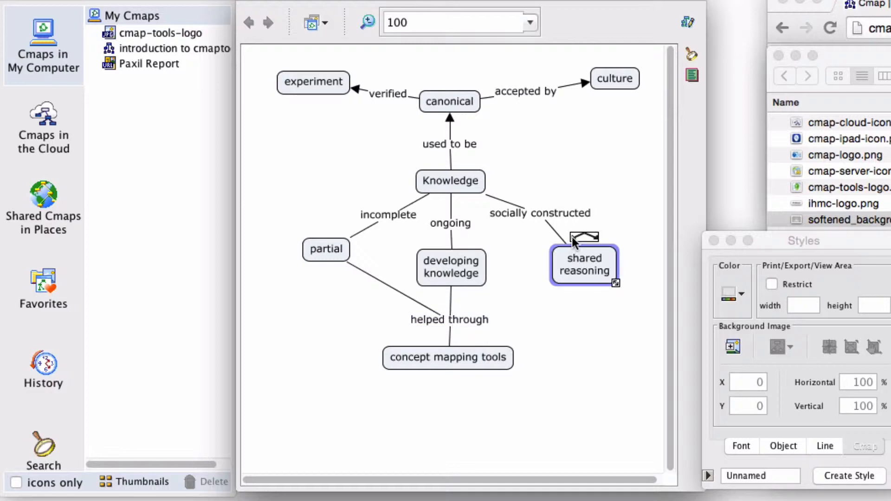
left_click_drag(572, 236, 453, 312)
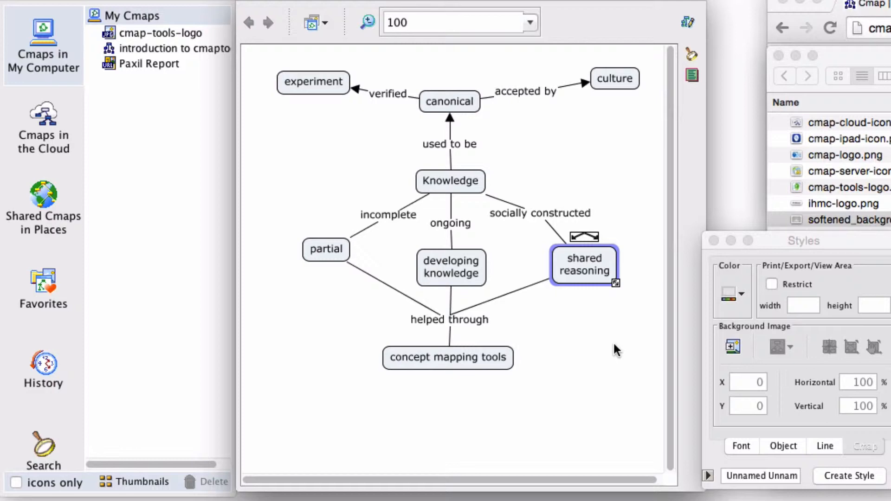
right_click(592, 272)
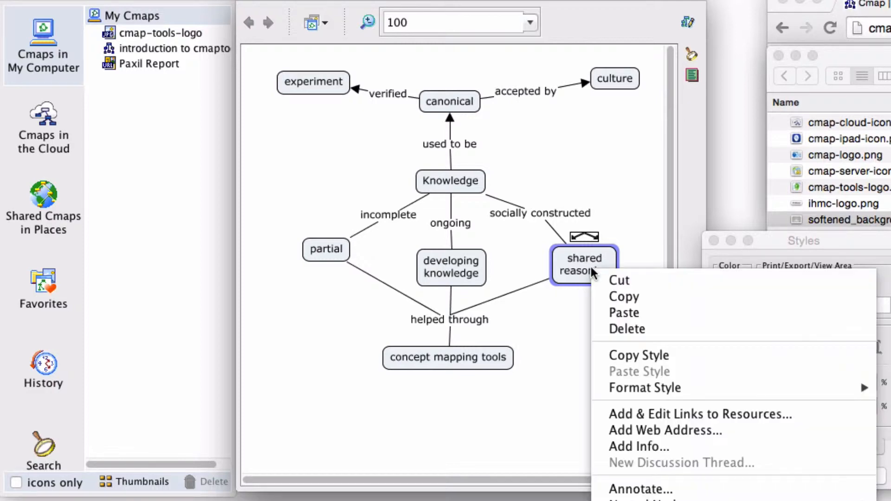
left_click(451, 319)
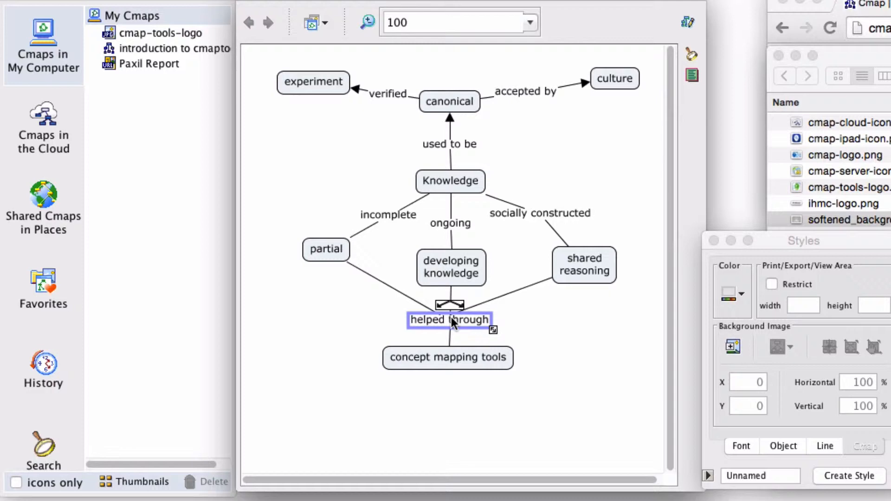
left_click(455, 362)
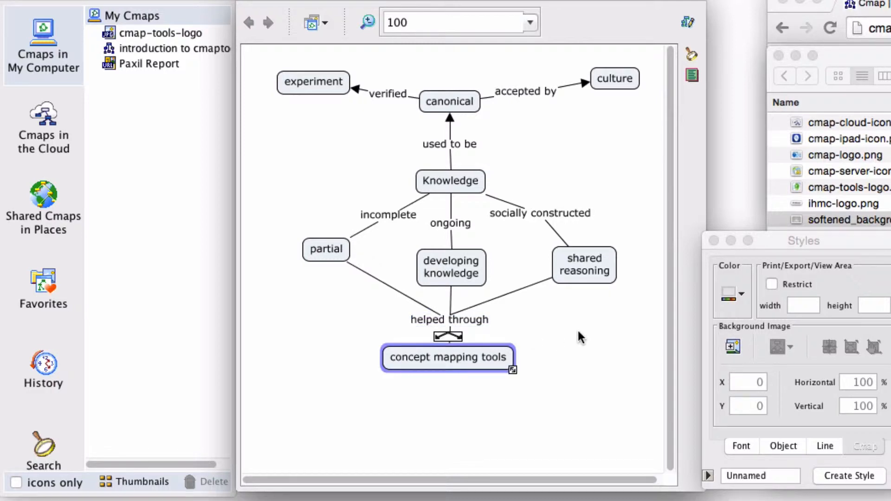
right_click(555, 360)
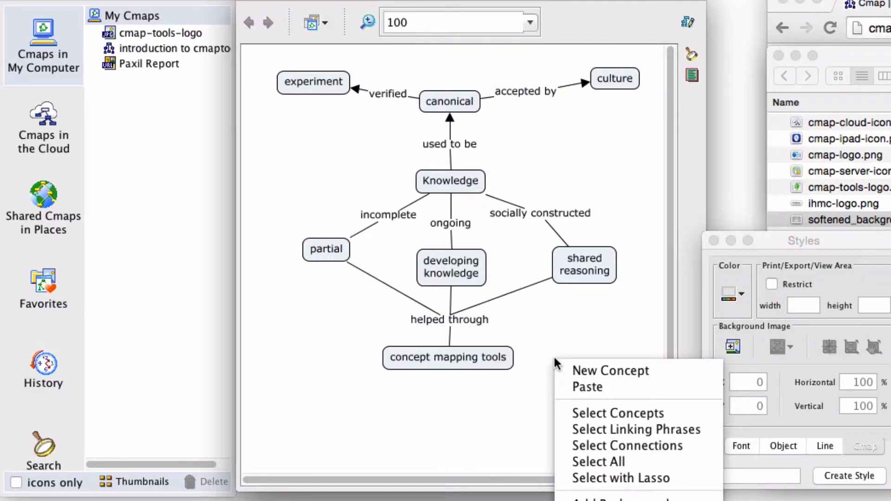
left_click(598, 330)
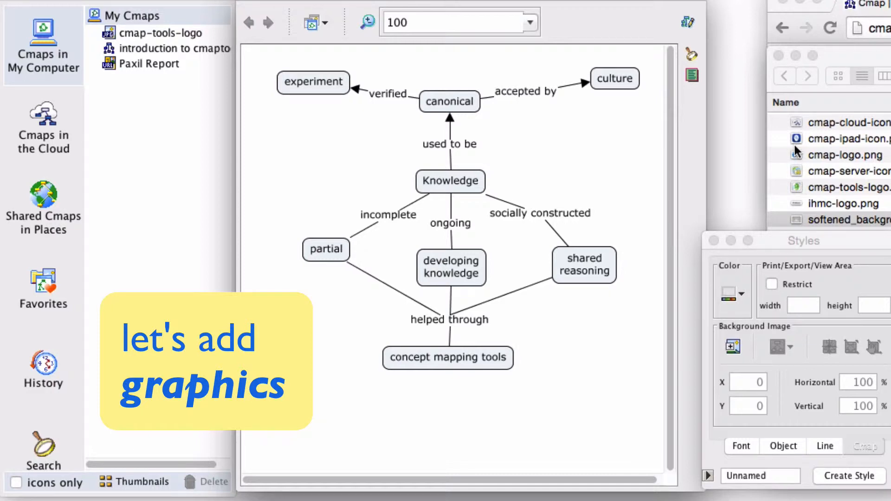
Set cmap-logo.png as the background image of the concept mapping tools concept, resized to the suggested 100 x 100 size.
left_click_drag(798, 153, 436, 354)
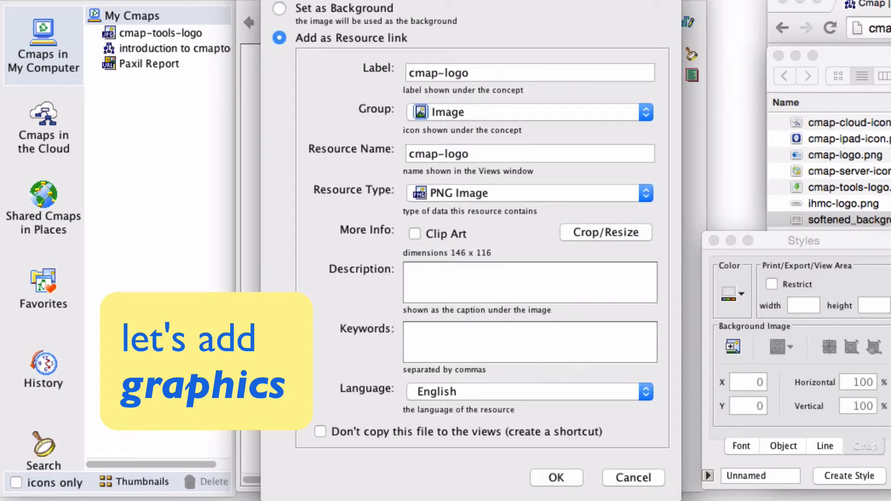
left_click_drag(345, 0, 345, 3)
left_click(279, 26)
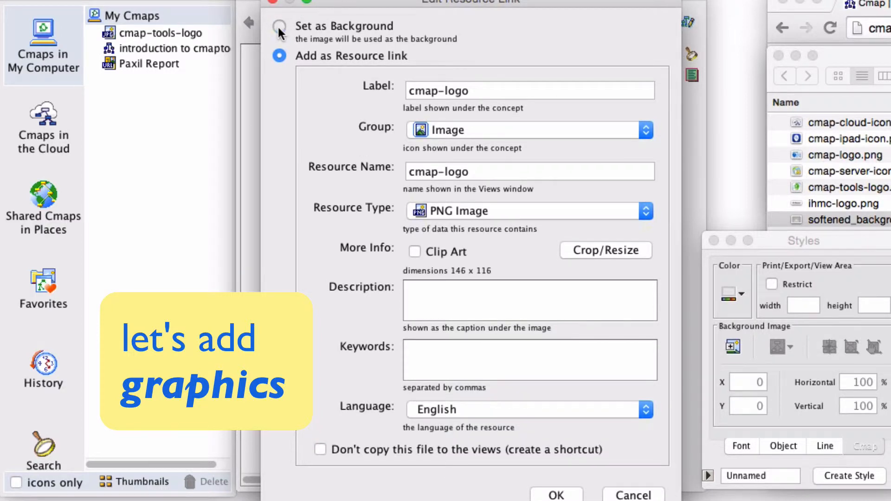
left_click(559, 495)
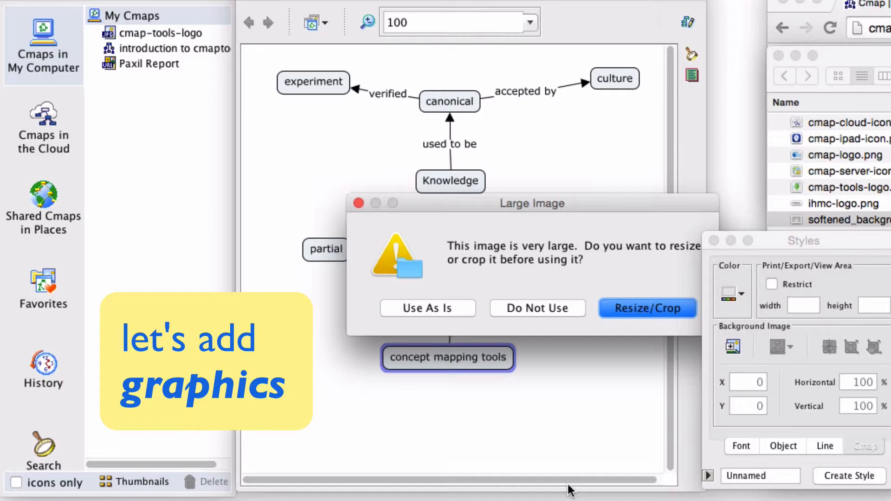
left_click(643, 307)
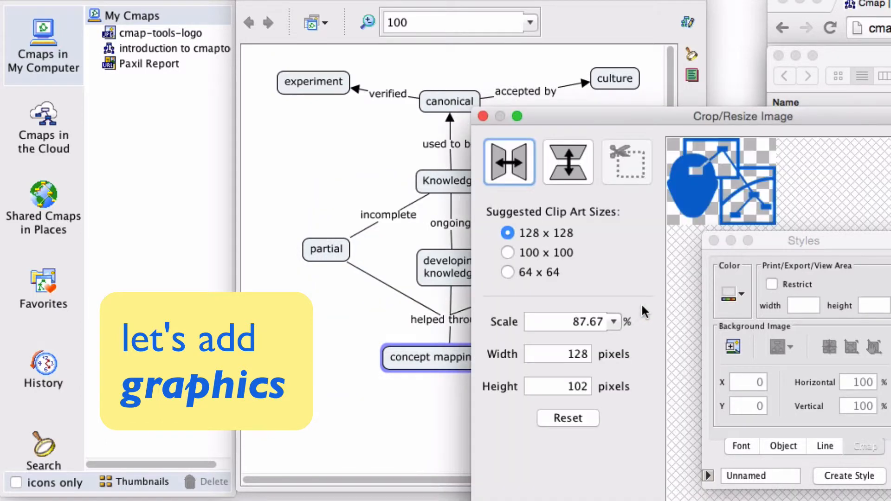
left_click_drag(675, 118, 446, 57)
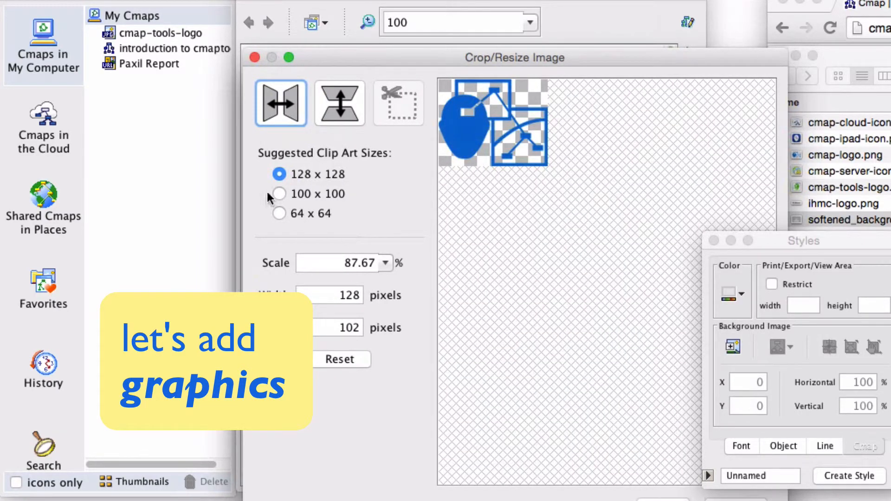
left_click(279, 193)
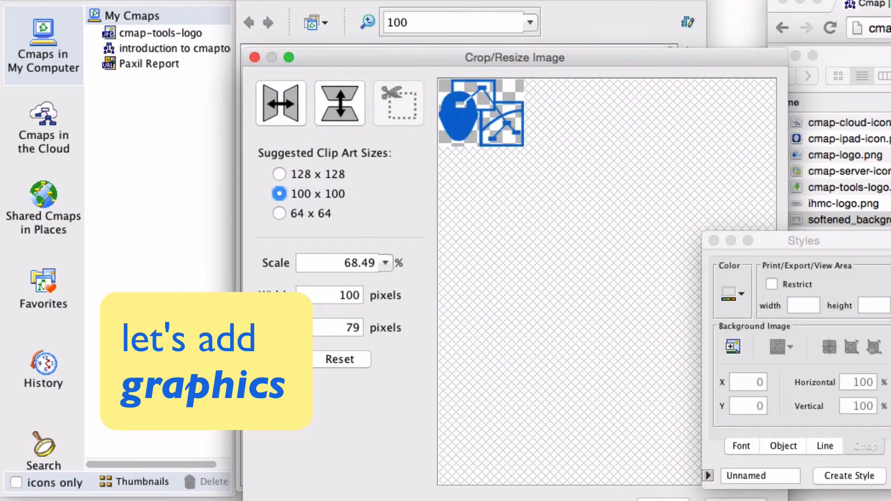
left_click(663, 500)
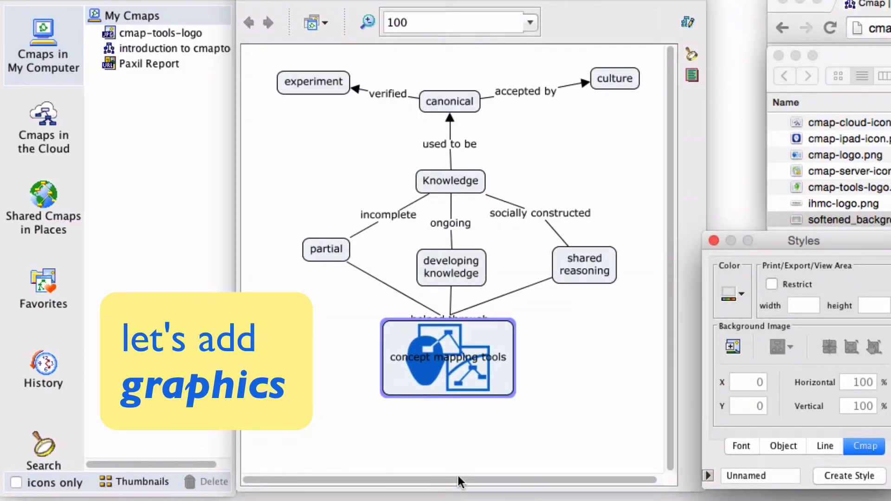
Move the concept mapping tools concept down clear of the "helped through" phrase and place its logo to the left of the text.
left_click_drag(438, 365, 445, 382)
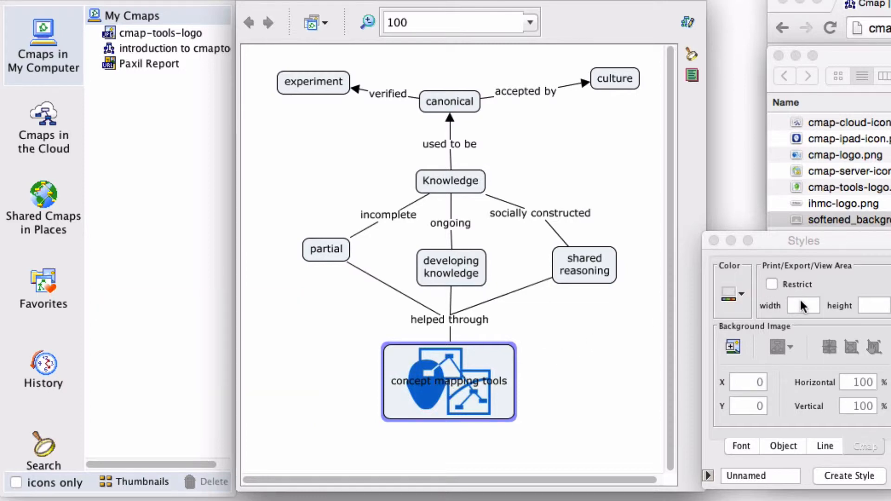
left_click(782, 445)
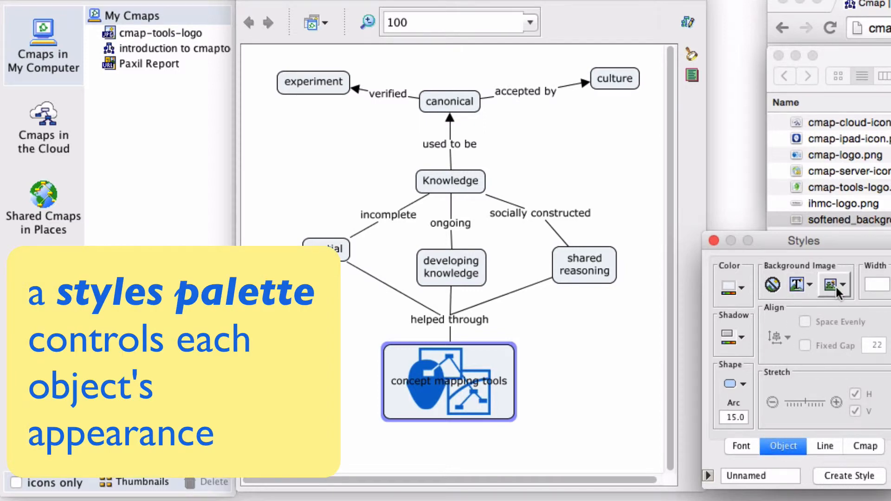
left_click(840, 286)
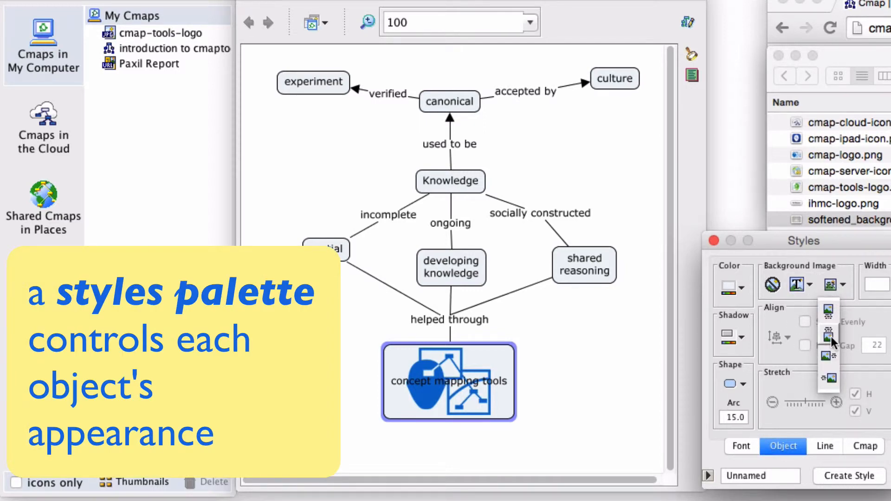
left_click(827, 356)
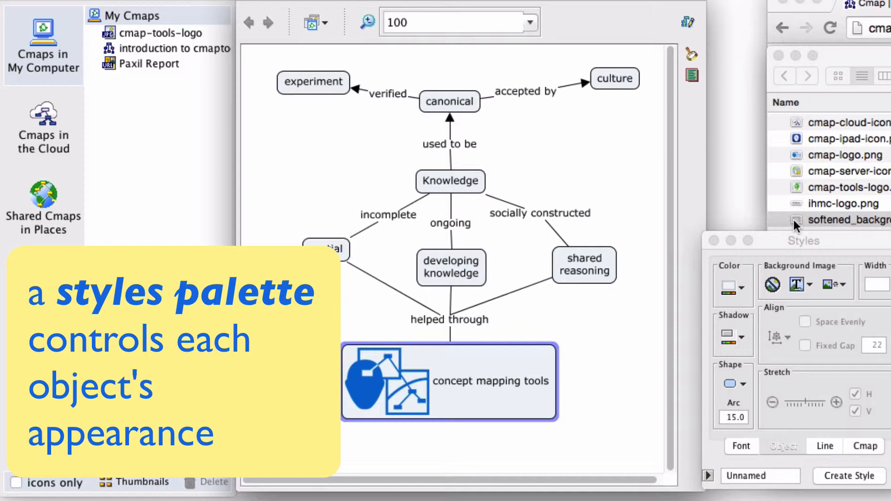
Add the softened background image from the file folder as the map's background, centre it and fit it to the map's extent.
left_click_drag(792, 219, 292, 156)
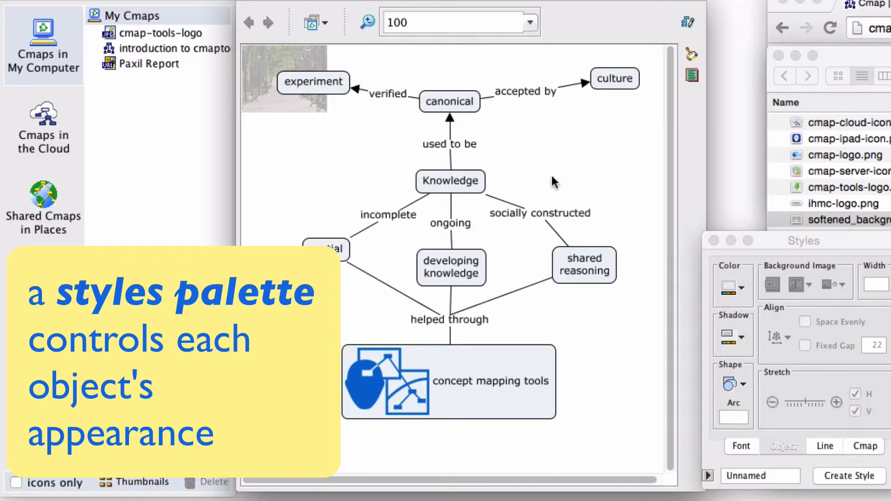
left_click(835, 241)
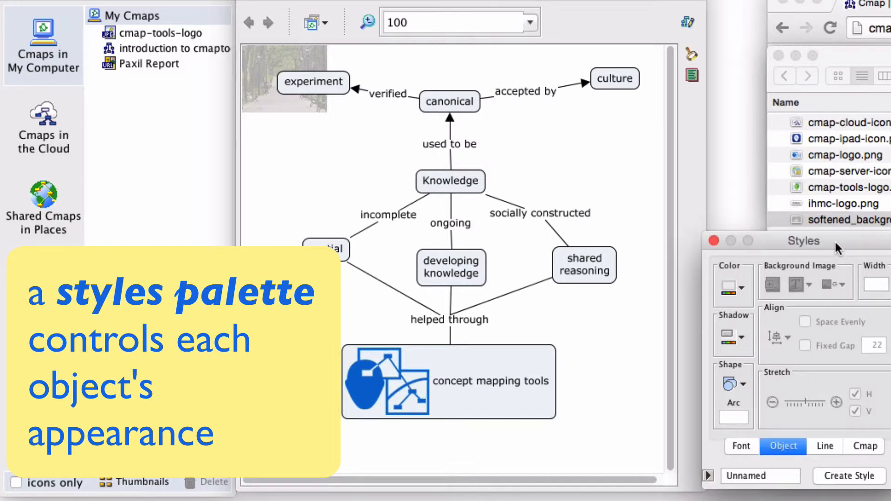
left_click(862, 446)
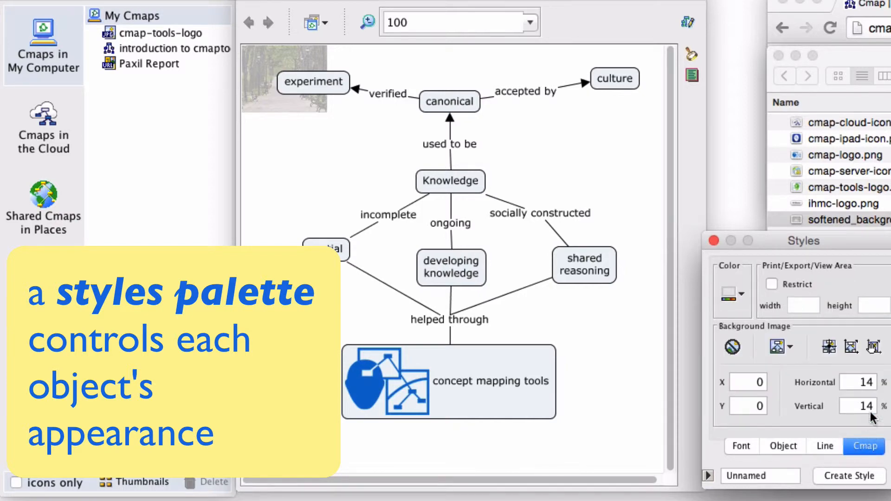
left_click(829, 346)
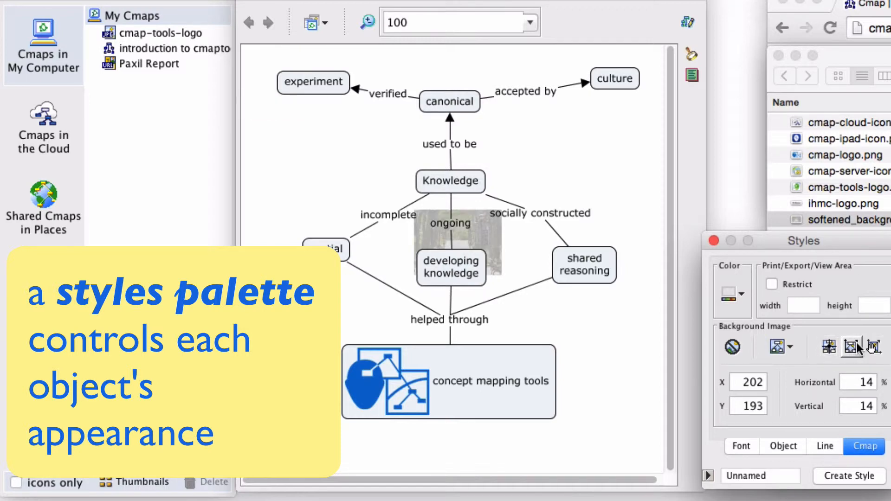
left_click(851, 347)
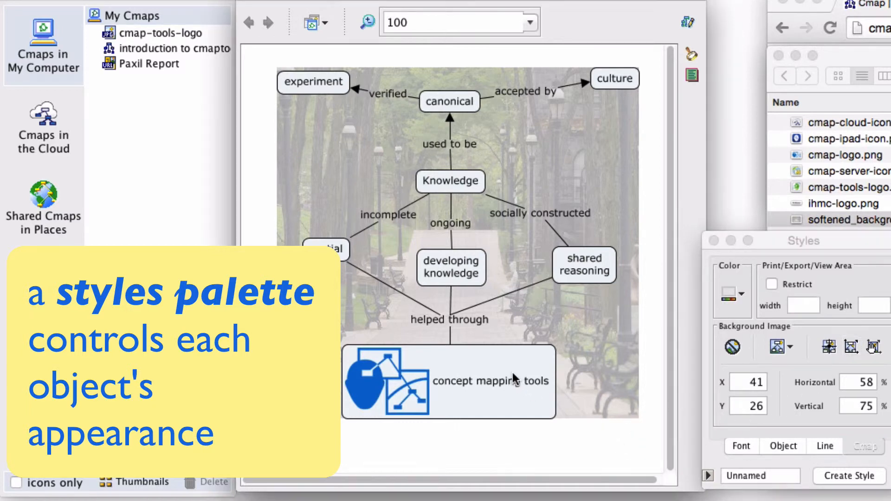
Shift experiment and culture down, and "helped through" and concept mapping tools slightly up, so everything sits well inside the background image.
left_click_drag(513, 372, 519, 356)
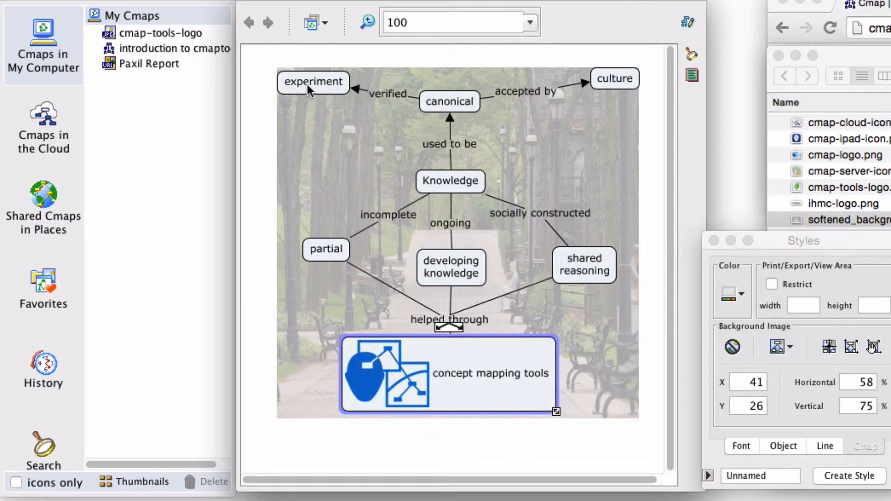
left_click_drag(313, 91, 324, 123)
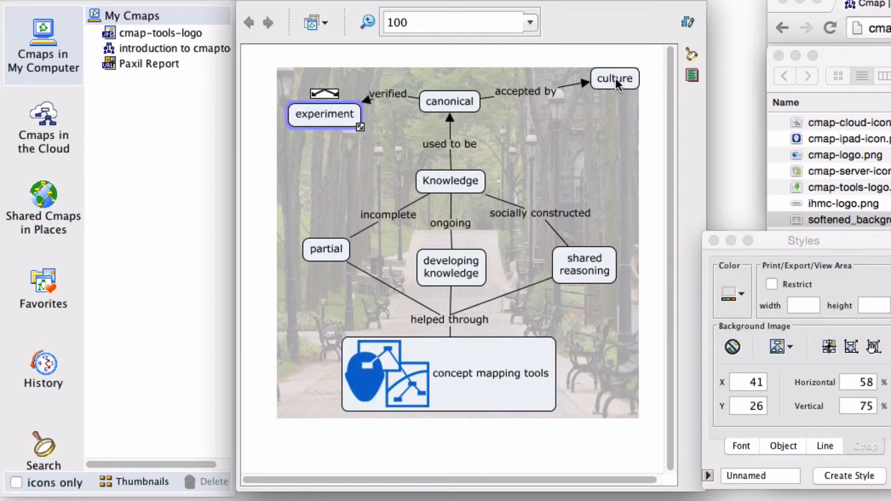
left_click_drag(616, 79, 612, 111)
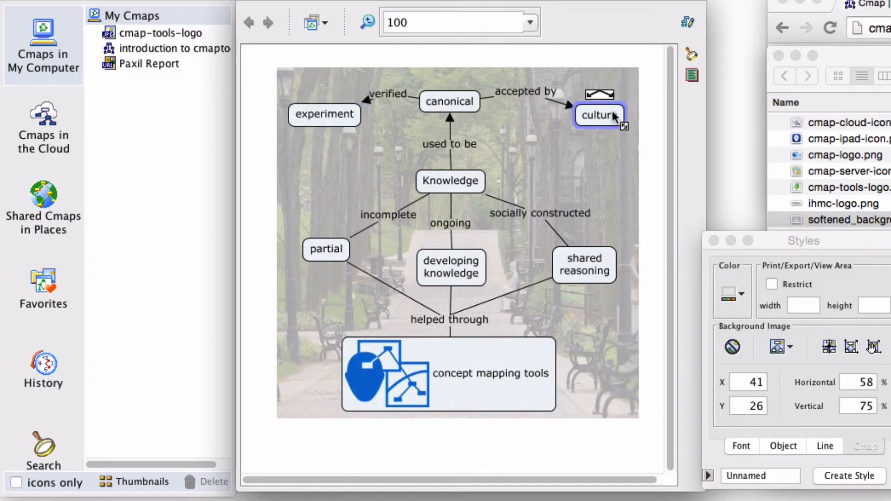
left_click(651, 102)
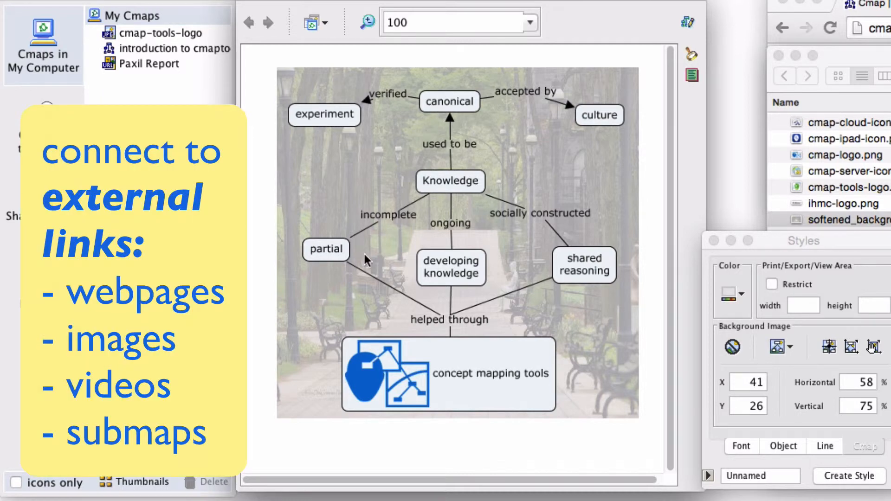
left_click_drag(441, 319, 441, 310)
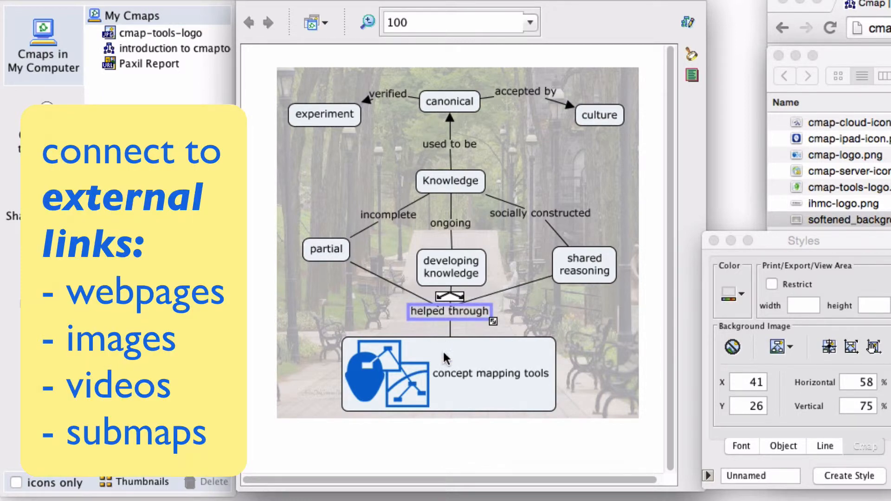
mouse_move(445, 357)
left_mouse_down()
mouse_move(444, 344)
mouse_move(448, 351)
left_mouse_up()
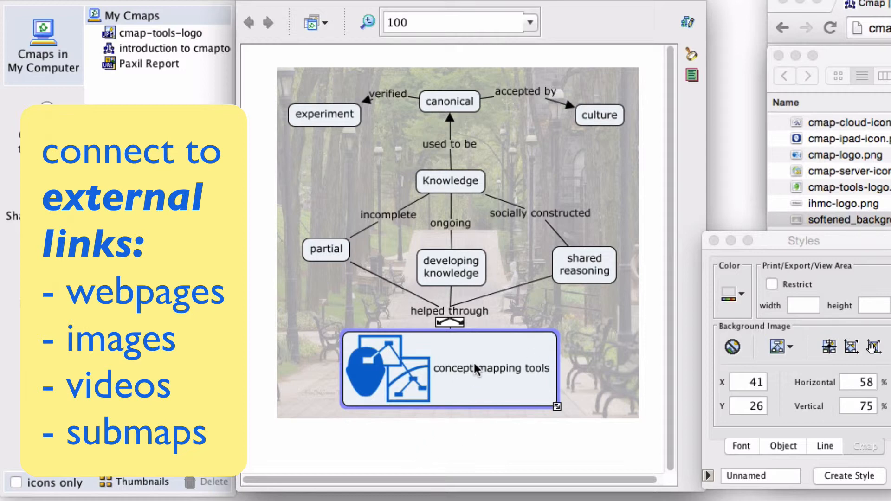
key("super+Tab")
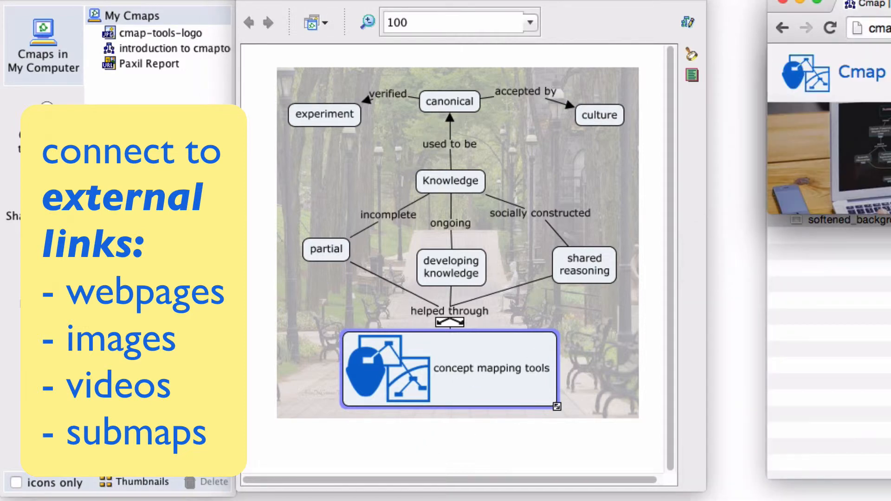
right_click(857, 28)
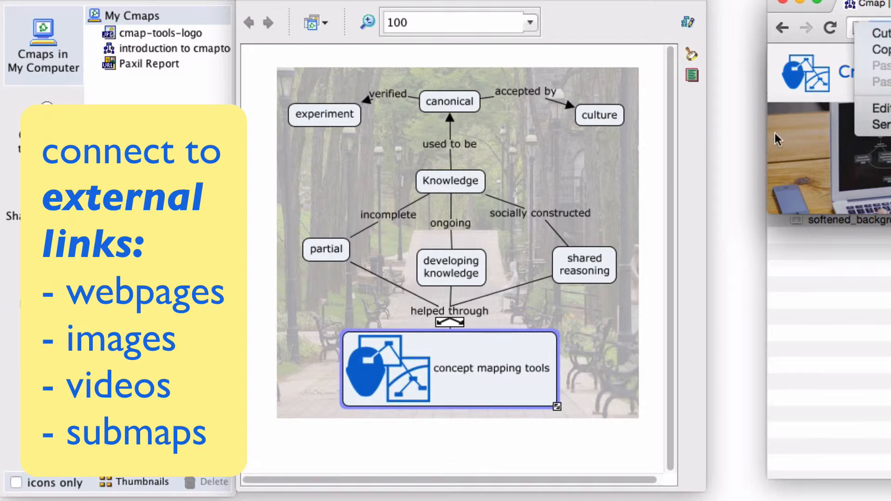
left_click(882, 50)
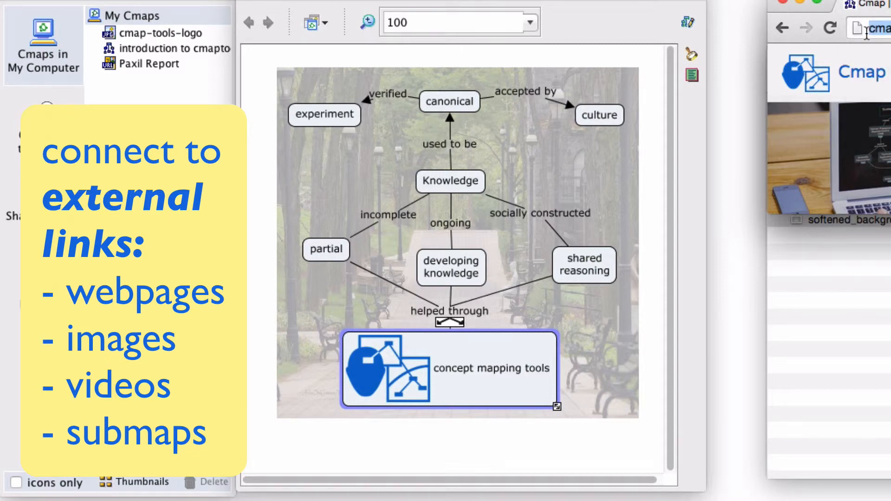
left_click_drag(861, 30, 477, 377)
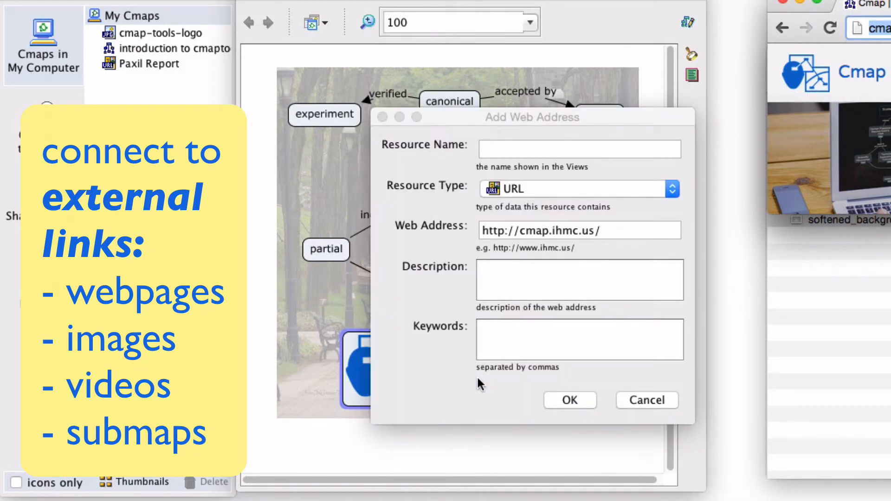
left_click(514, 146)
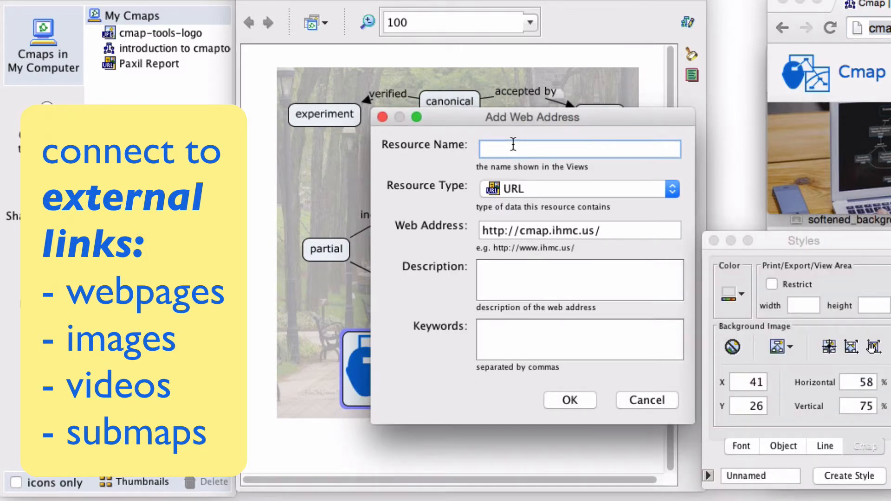
type("Cmap Wes")
type("site")
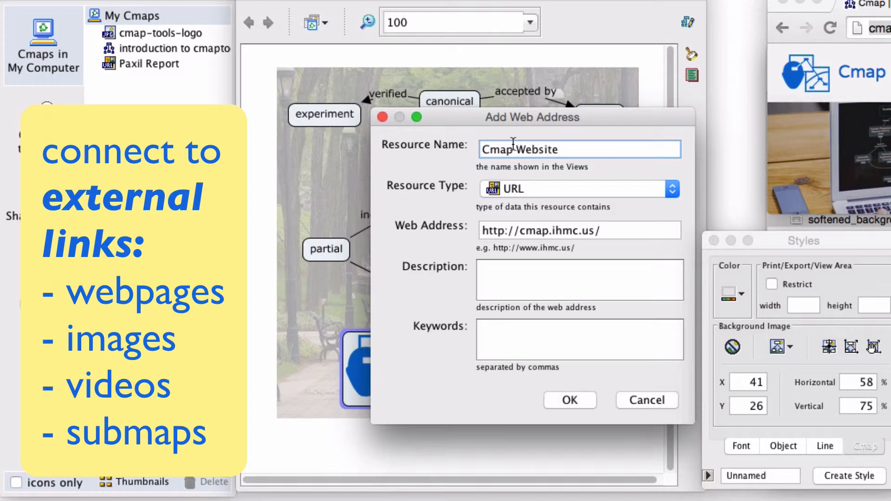